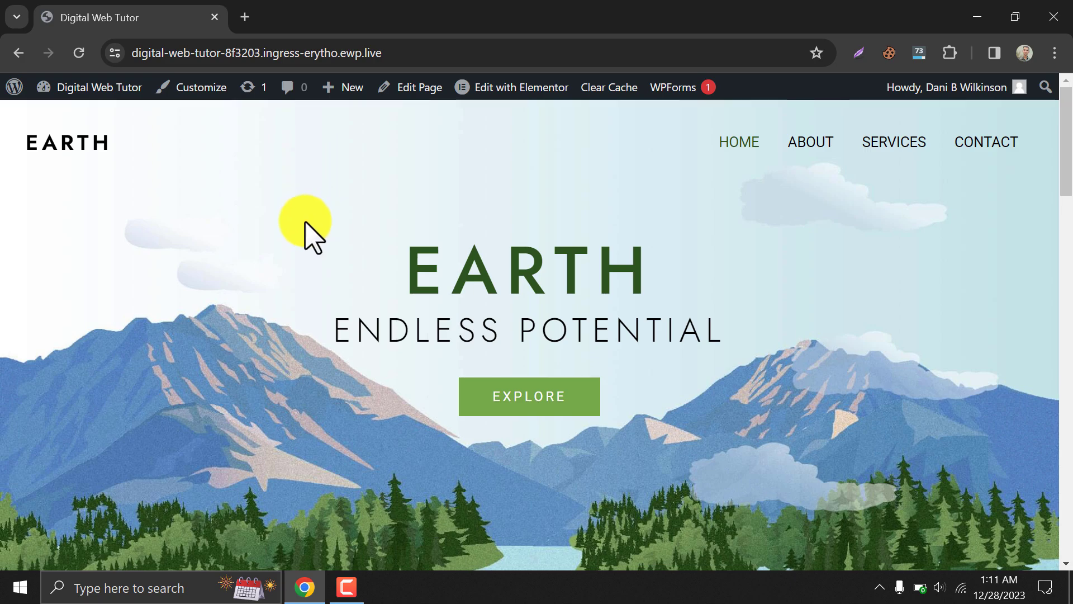
# Step: Scroll through the Digital Web Tutor site's Earth-themed homepage to review it
pyautogui.scroll(-10, 310, 229)
pyautogui.scroll(-3, 371, 249)
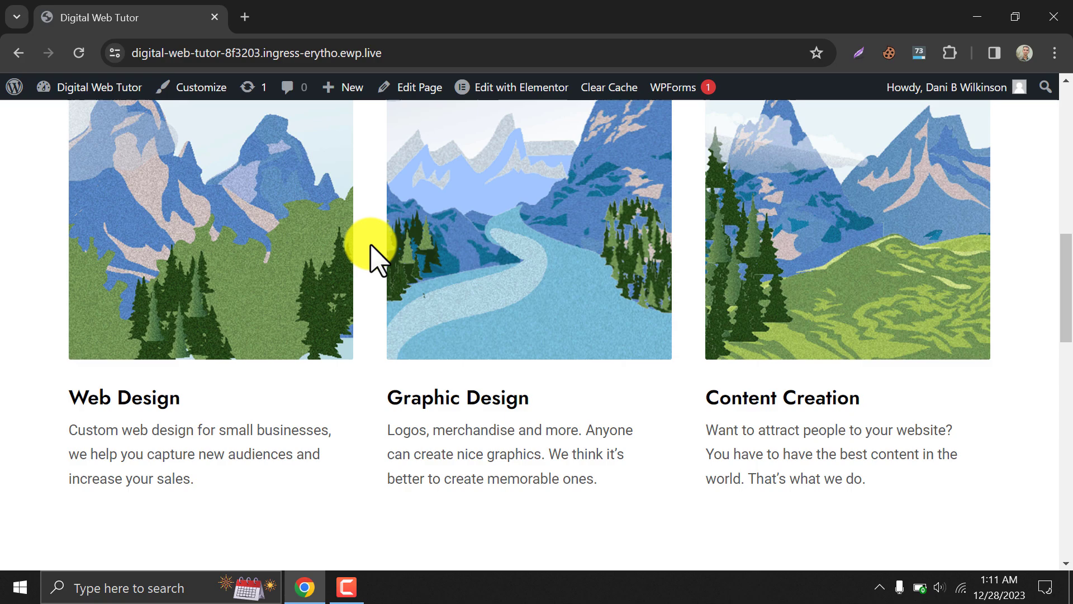
pyautogui.scroll(-15, 370, 248)
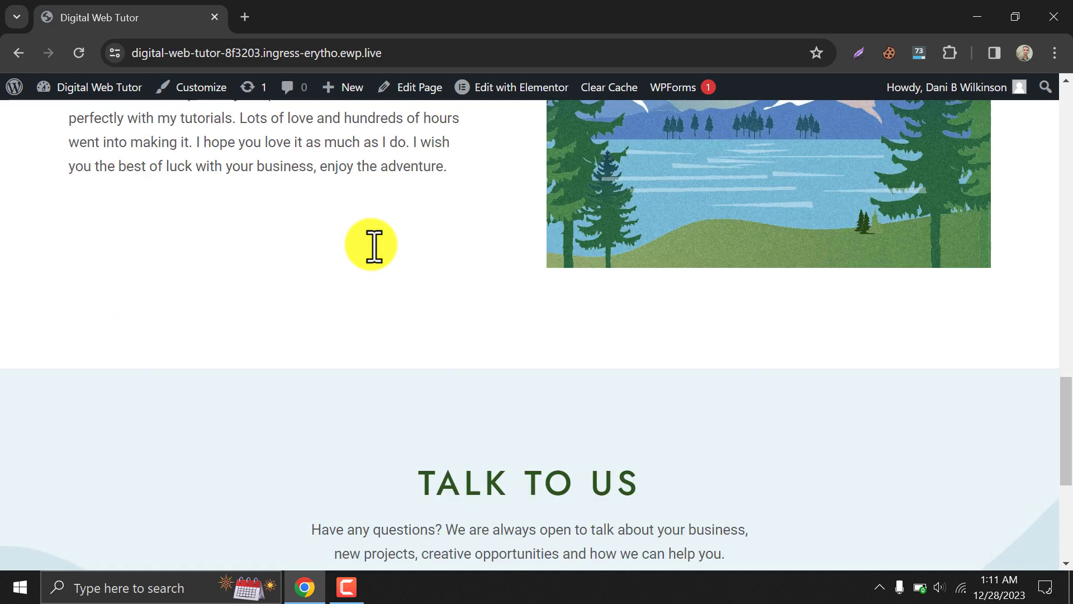
pyautogui.scroll(20, 373, 246)
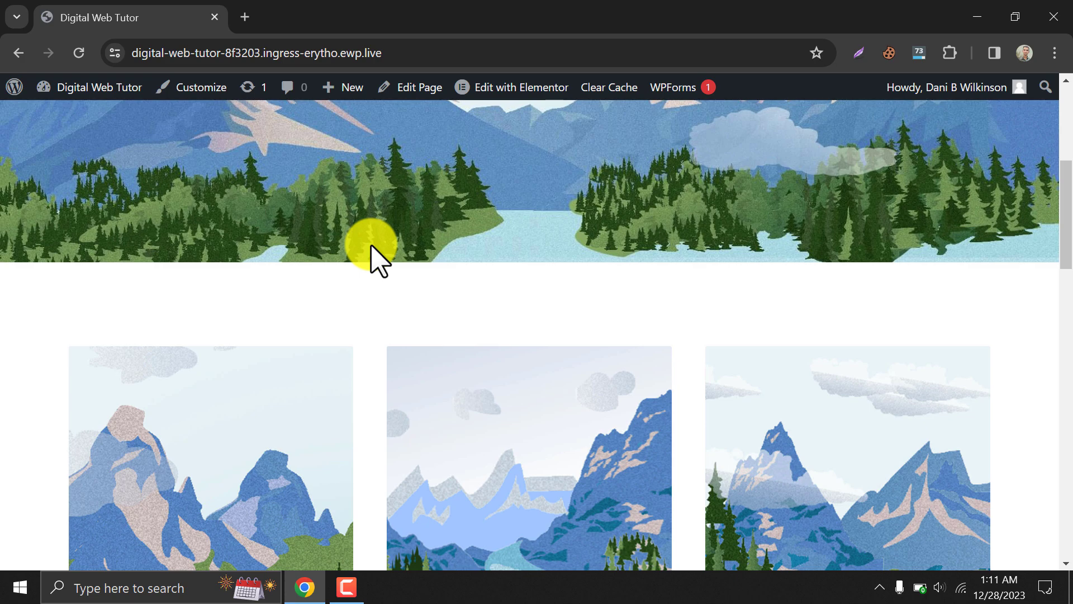
pyautogui.scroll(5, 372, 249)
pyautogui.scroll(-15, 372, 248)
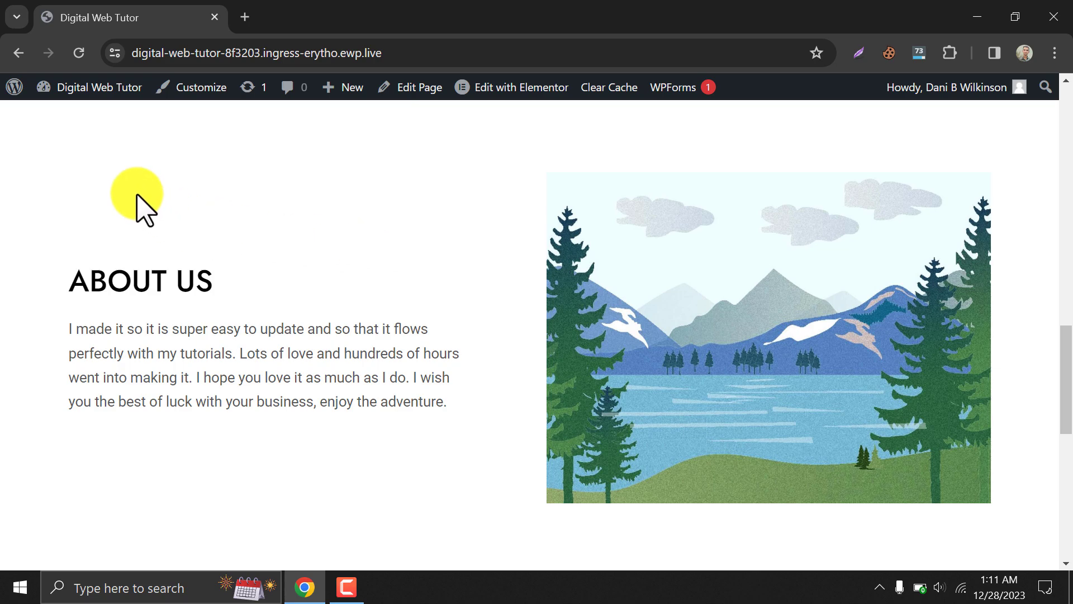
# Step: Go from the homepage to the WordPress admin dashboard
pyautogui.moveTo(85, 94)
pyautogui.click(79, 112)
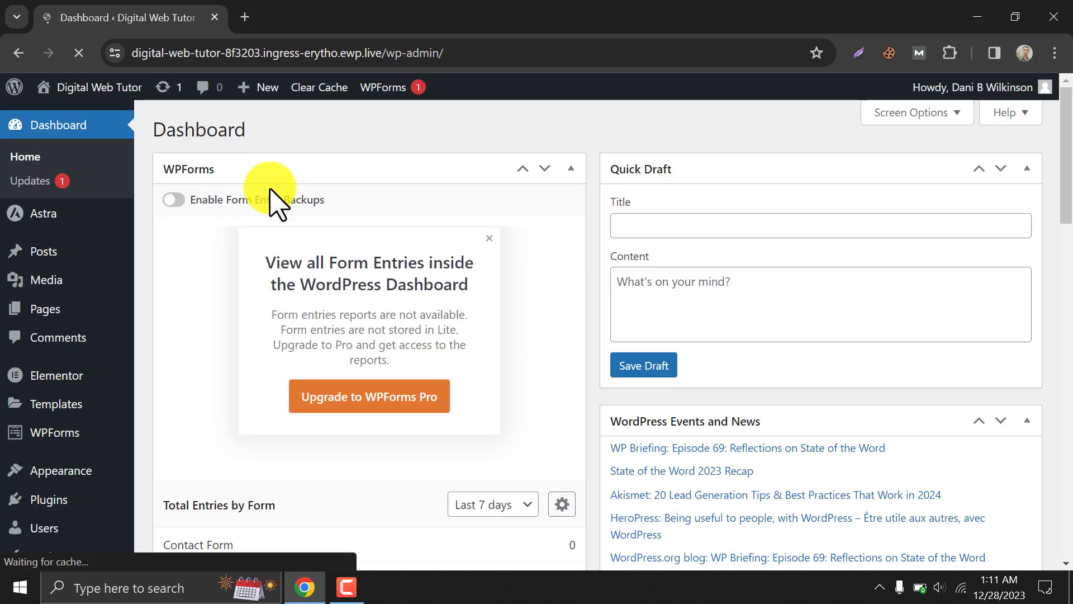
pyautogui.scroll(-3, 241, 302)
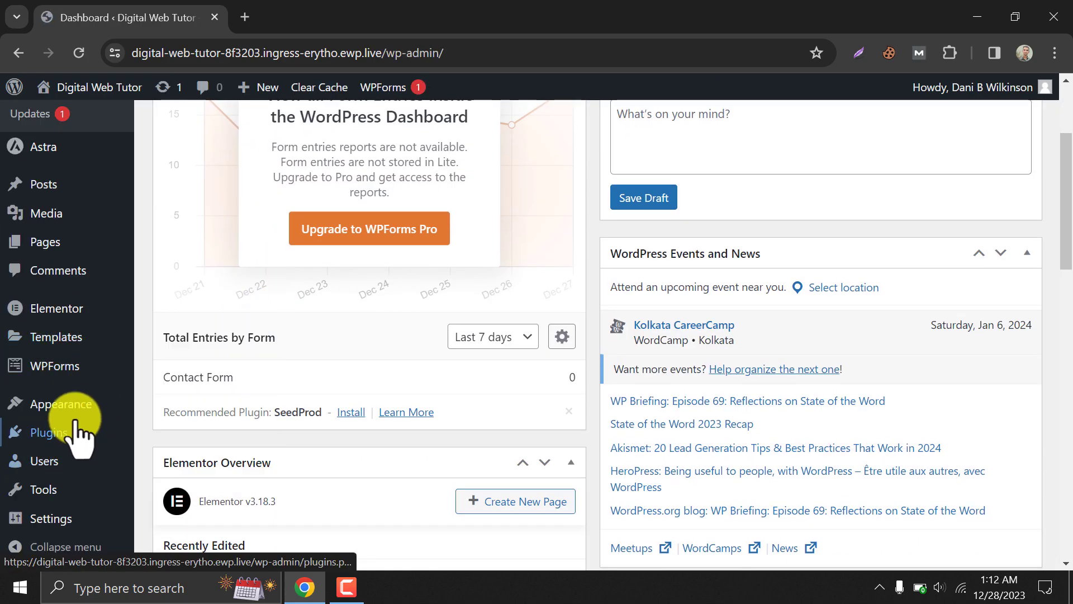
# Step: Search the plugin directory for 'wpviv' and install the WPvivid backup plugin
pyautogui.moveTo(92, 432)
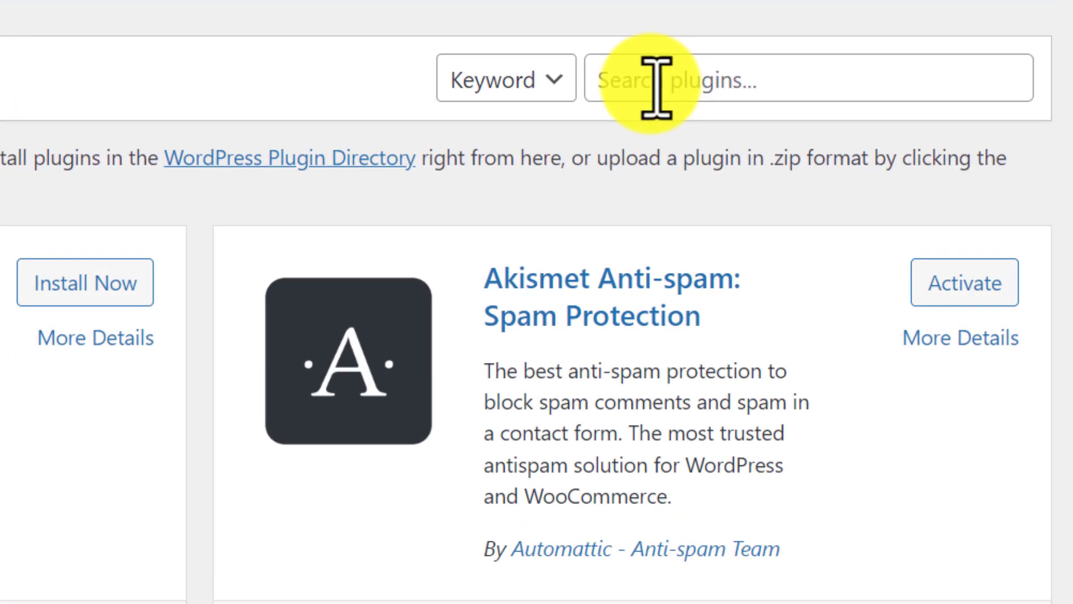
pyautogui.click(836, 181)
pyautogui.write('wpvivid')
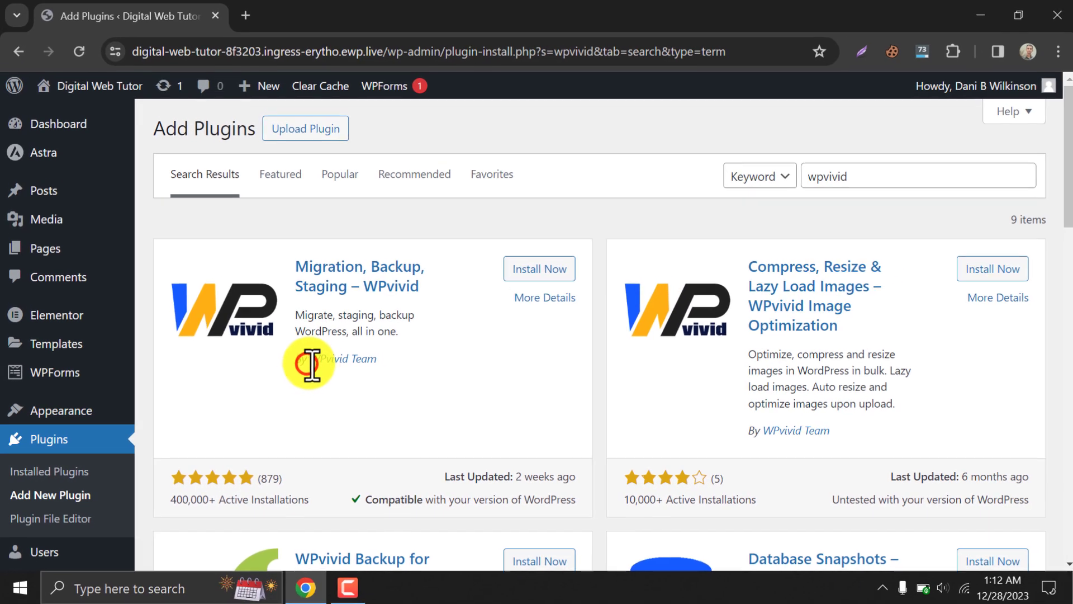
pyautogui.moveTo(522, 293); pyautogui.dragTo(702, 305)
pyautogui.click(832, 268)
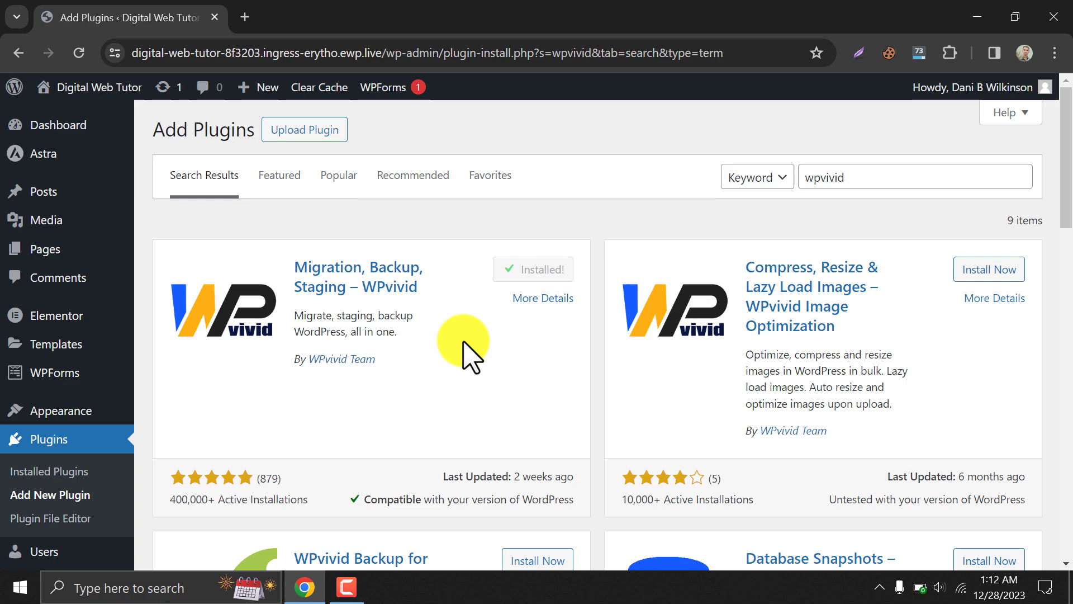
# Step: Activate WPvivid and review its Backup & Restore page down to the Backup Schedule box
pyautogui.click(531, 269)
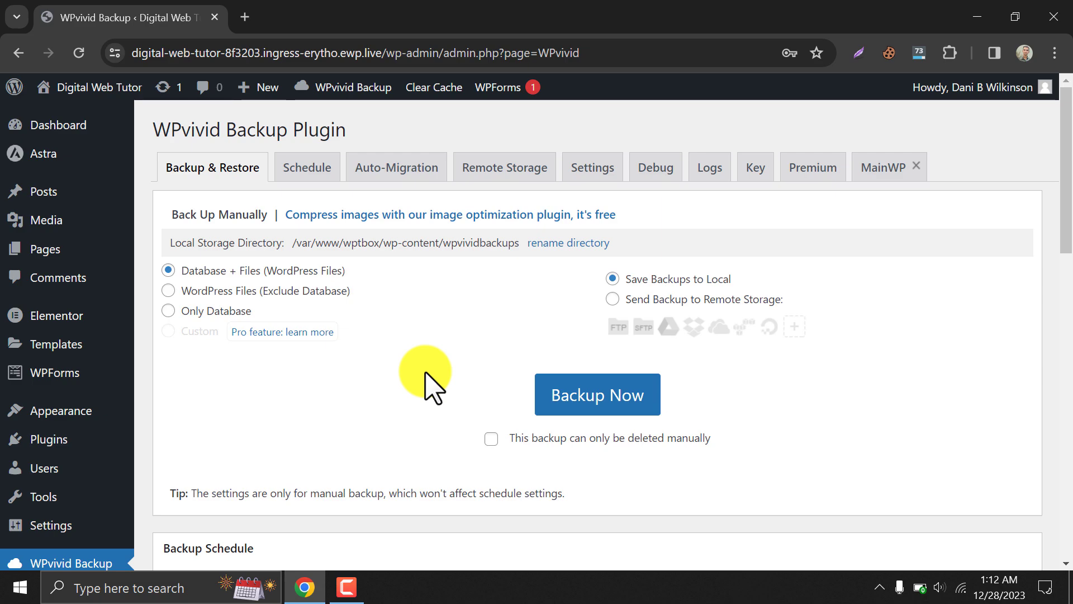
pyautogui.scroll(-3, 424, 386)
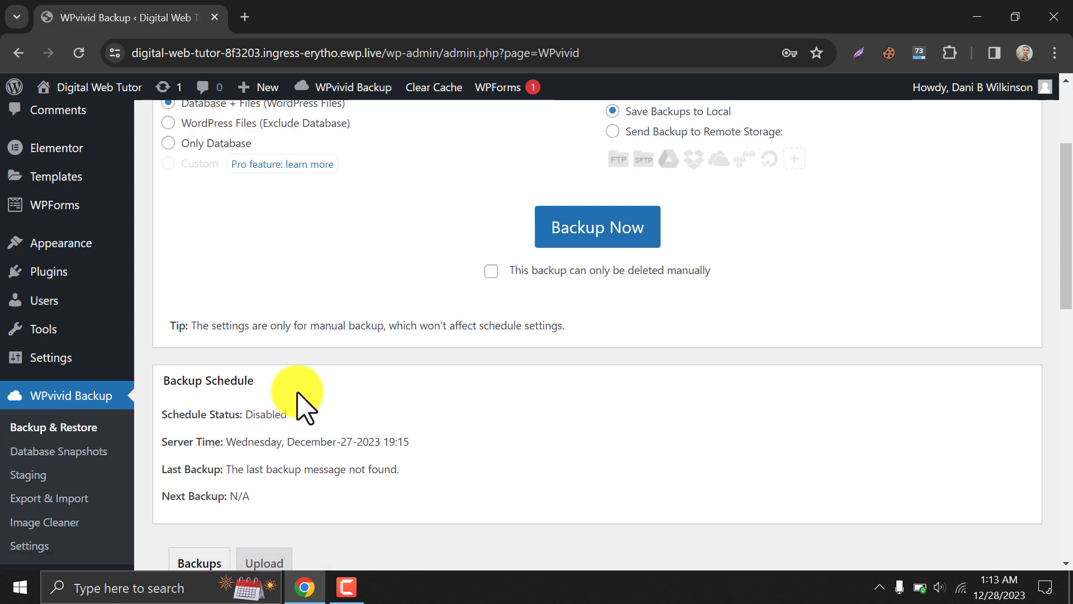
pyautogui.scroll(3, 297, 403)
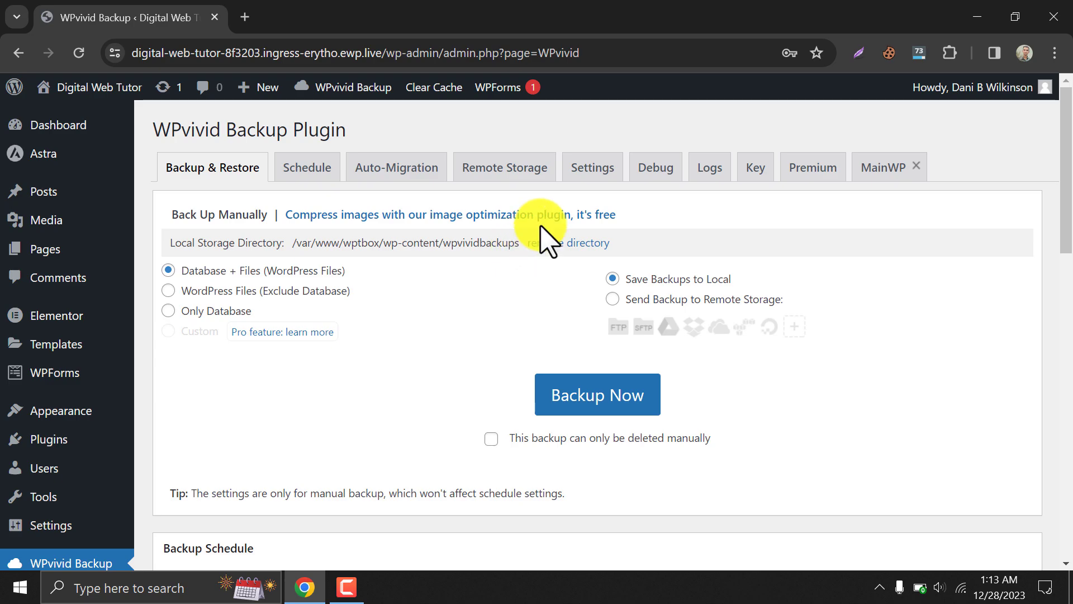
# Step: In WPvivid's general settings, change backups retained from 3 to 7 and save
pyautogui.click(594, 167)
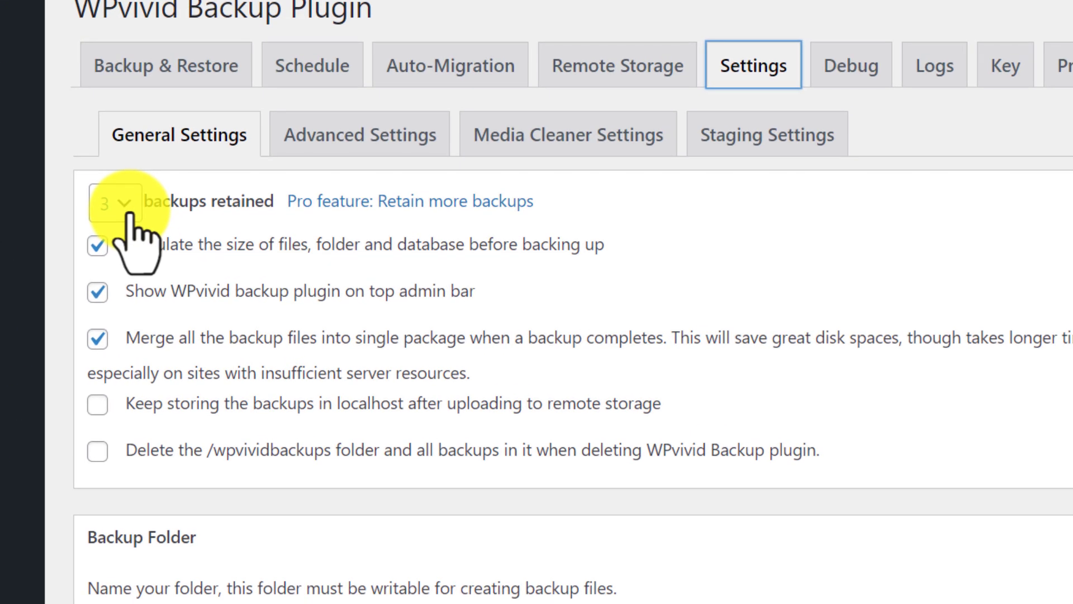
pyautogui.click(184, 257)
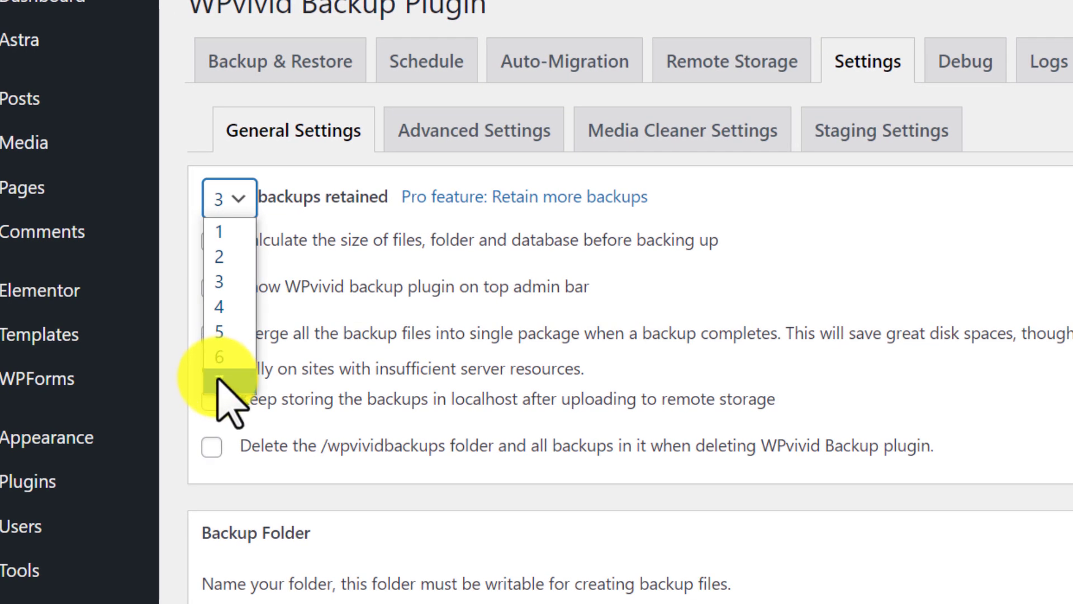
pyautogui.click(195, 154)
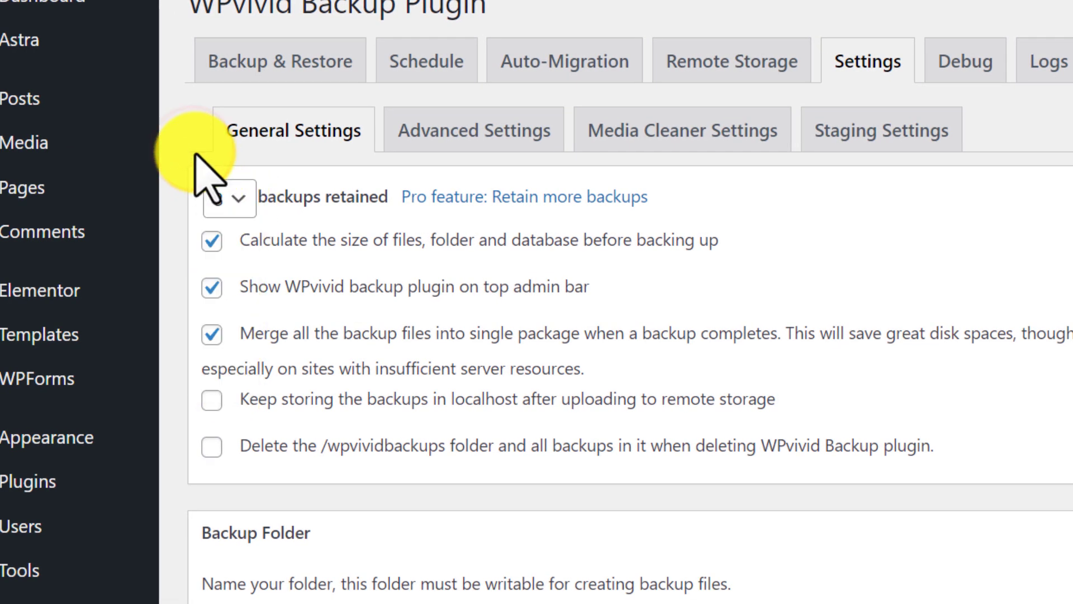
pyautogui.click(224, 199)
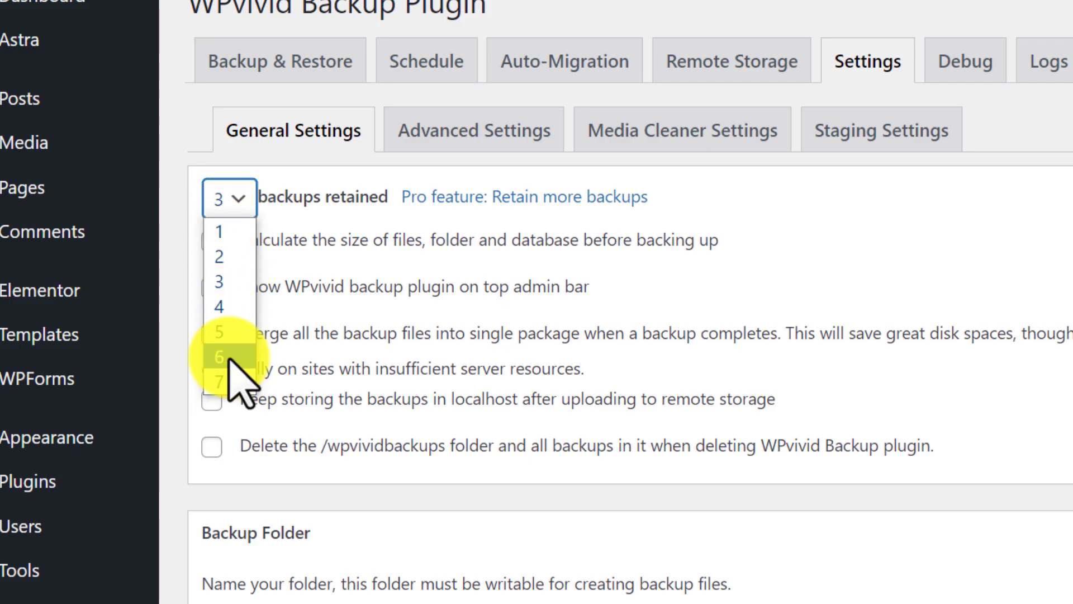
pyautogui.click(229, 383)
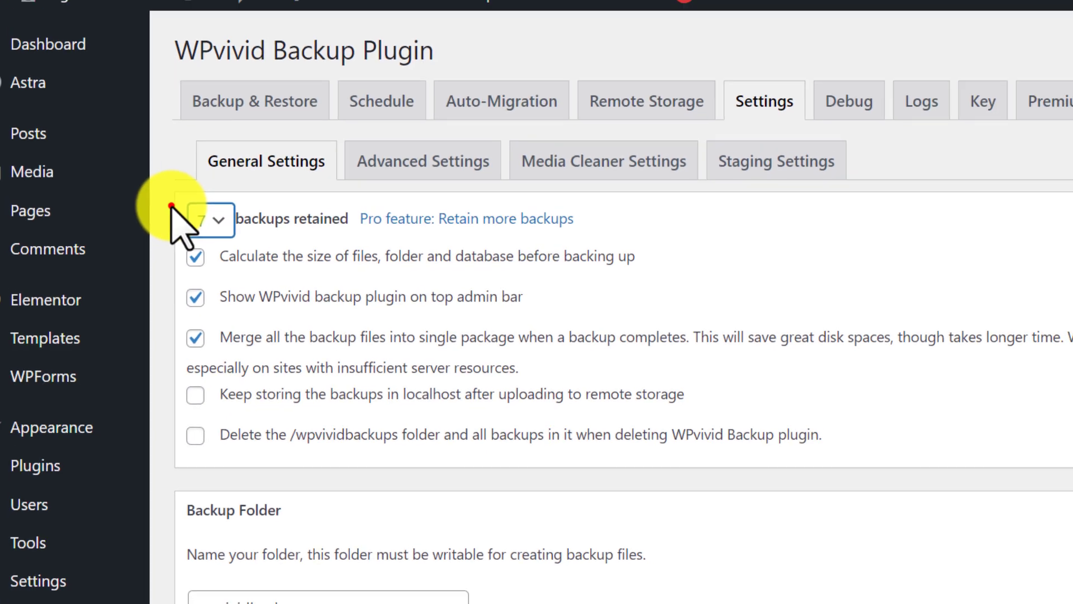
pyautogui.moveTo(159, 210)
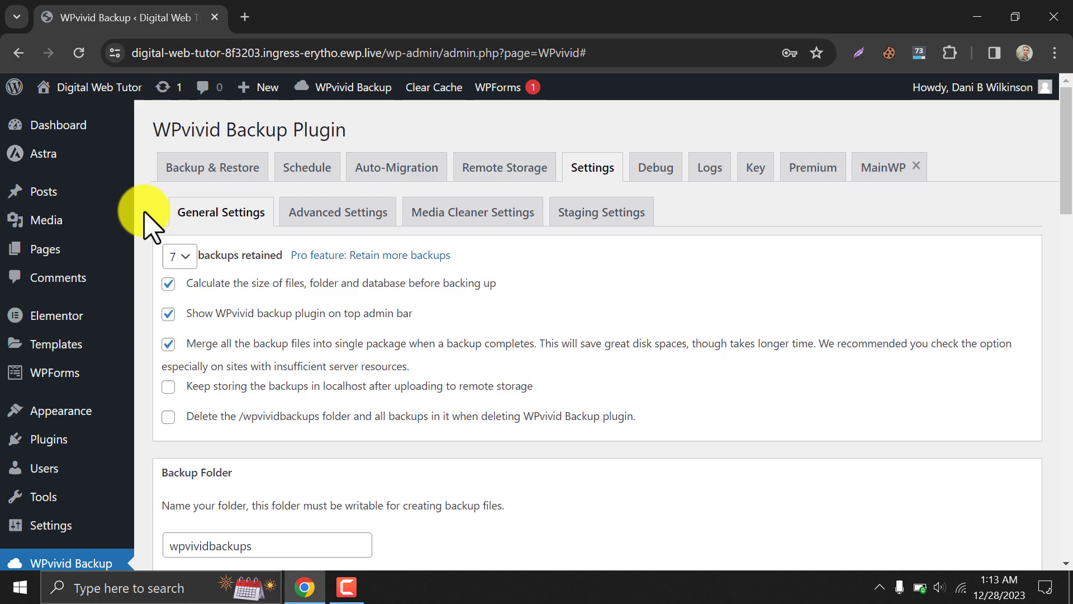
pyautogui.scroll(-15, 146, 223)
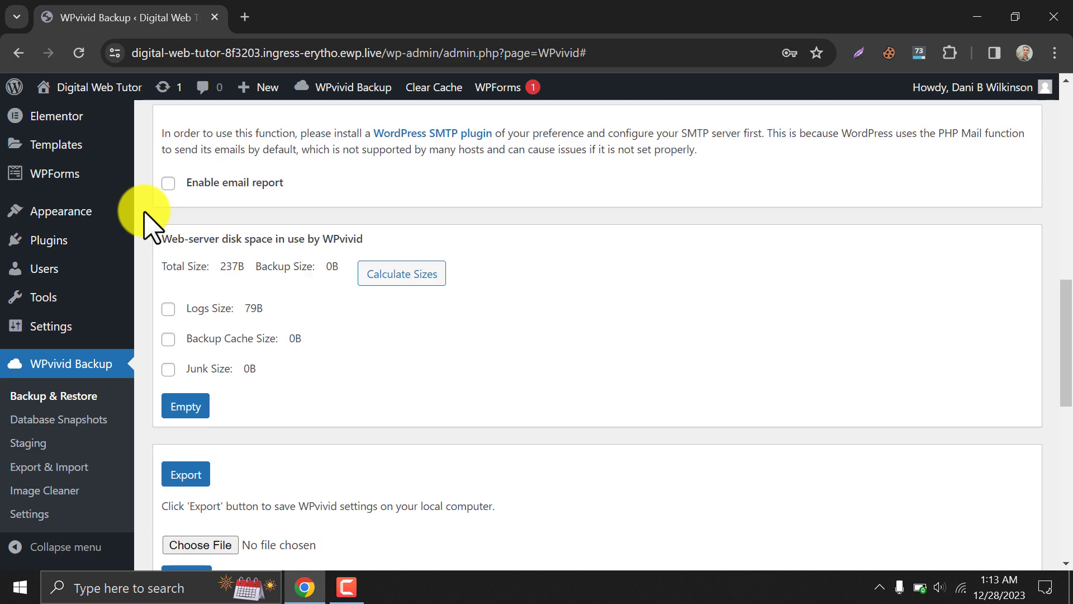
pyautogui.scroll(-7, 147, 224)
pyautogui.click(187, 252)
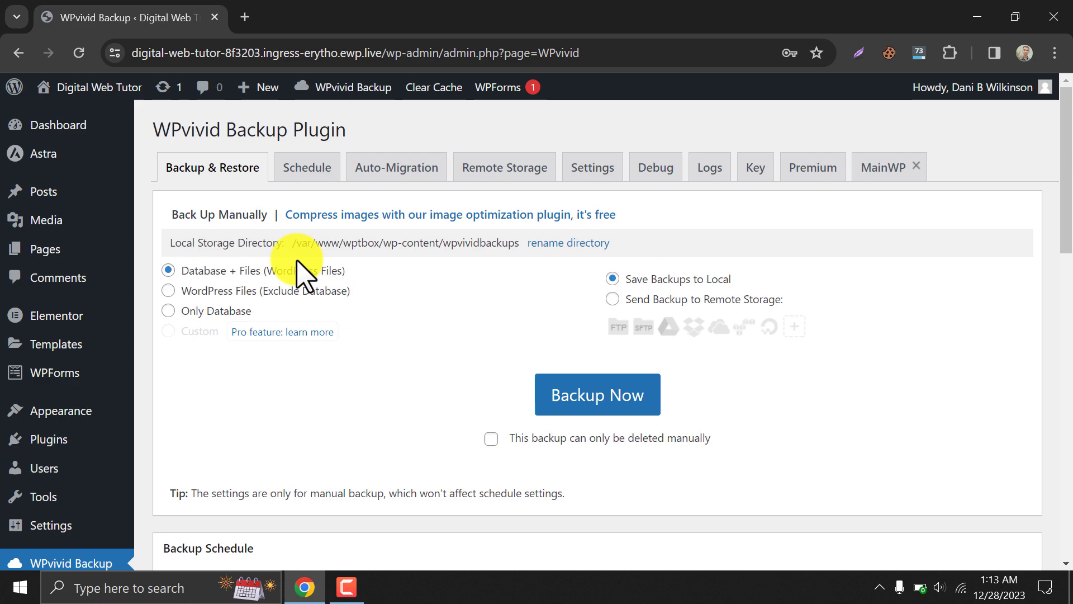
# Step: In WPvivid's advanced settings, adjust the backup execution timeout and raise the backup memory limit to 2560 MB
pyautogui.click(589, 169)
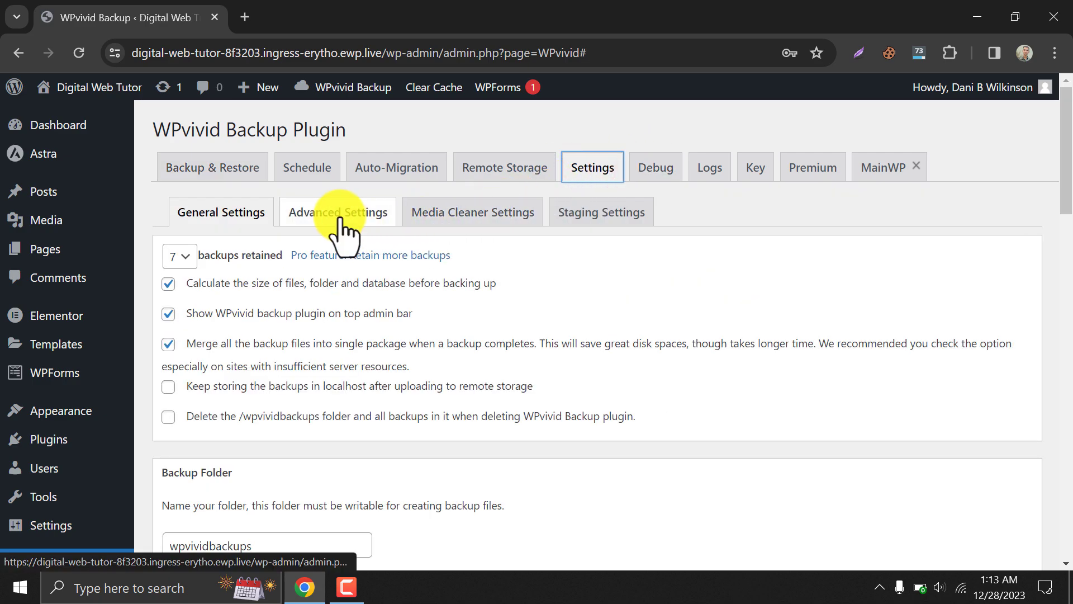
pyautogui.click(339, 218)
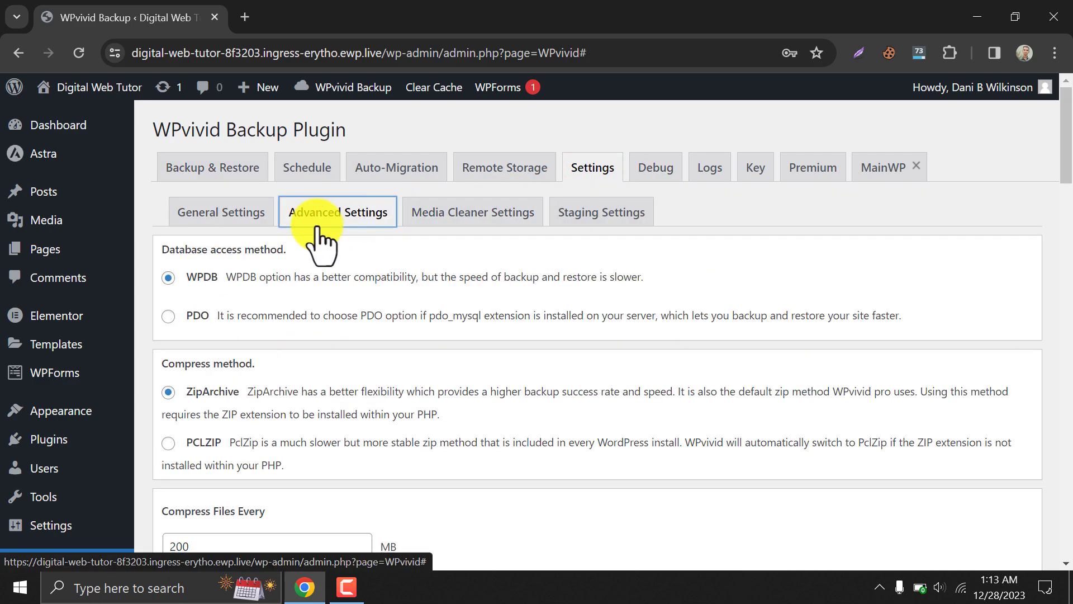
pyautogui.scroll(-5, 323, 241)
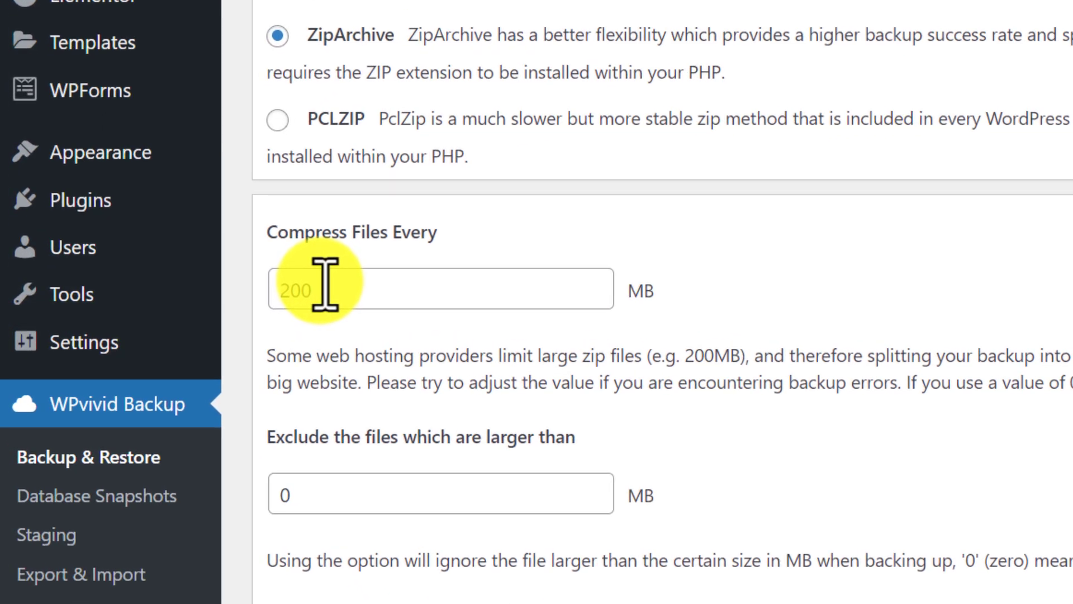
pyautogui.scroll(-3, 324, 284)
pyautogui.scroll(-2, 314, 238)
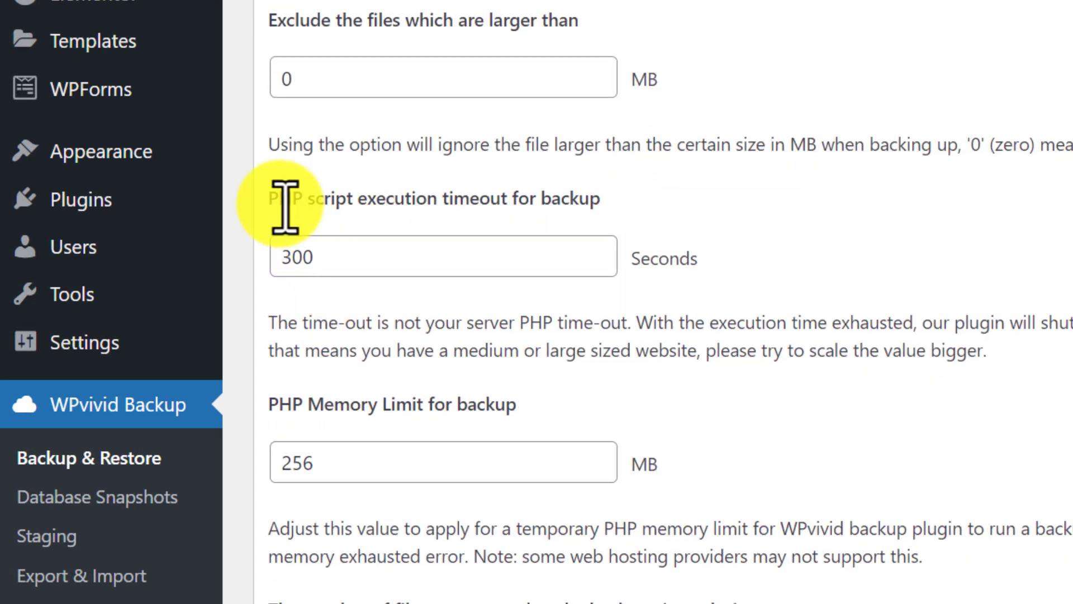
pyautogui.moveTo(269, 199); pyautogui.dragTo(603, 199)
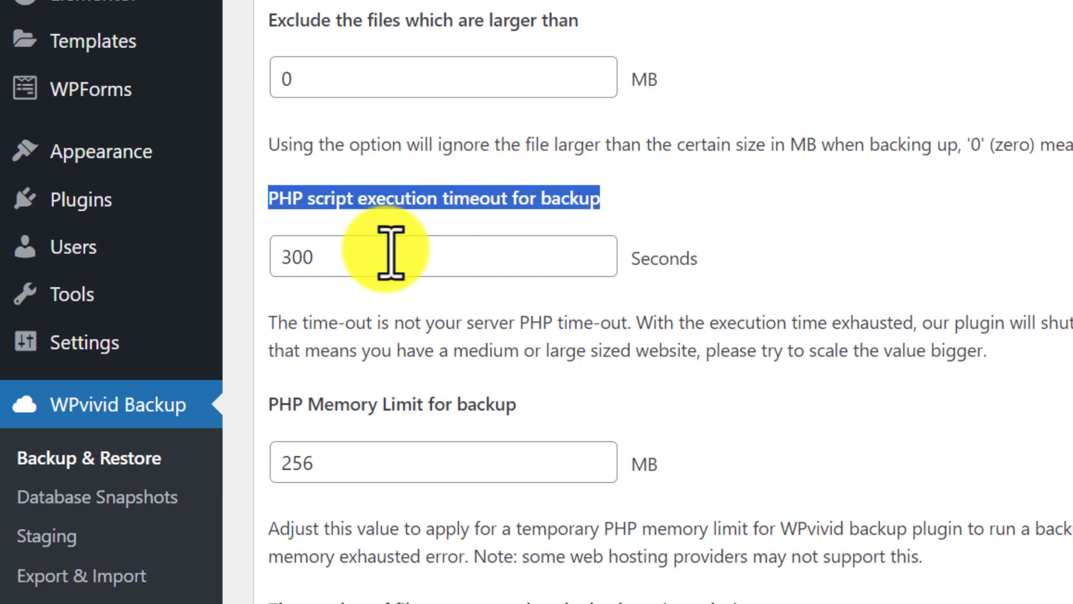
pyautogui.click(386, 252)
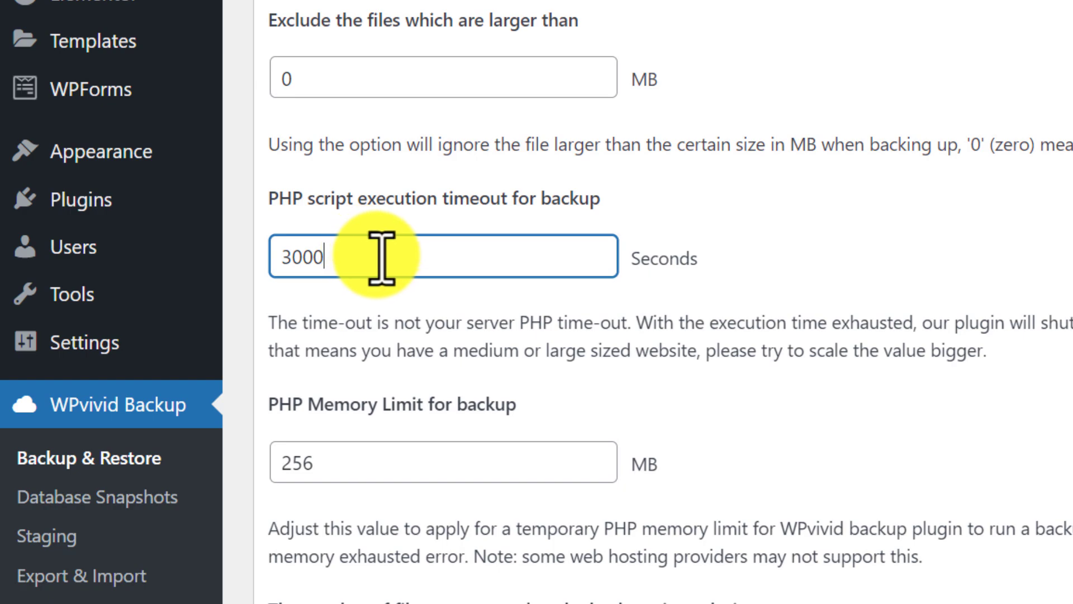
pyautogui.scroll(-2, 621, 280)
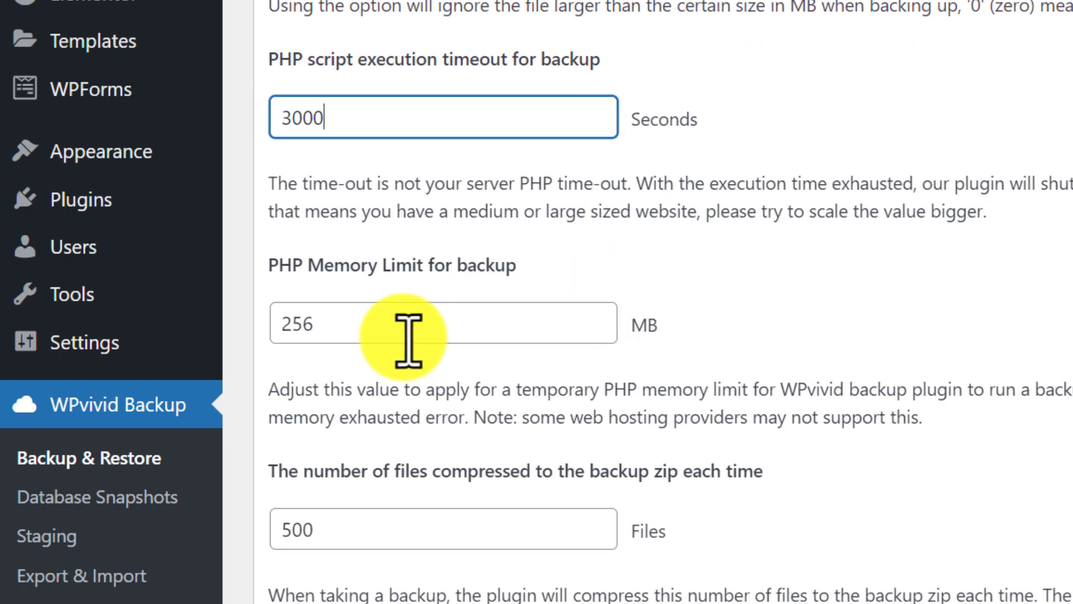
pyautogui.click(323, 318)
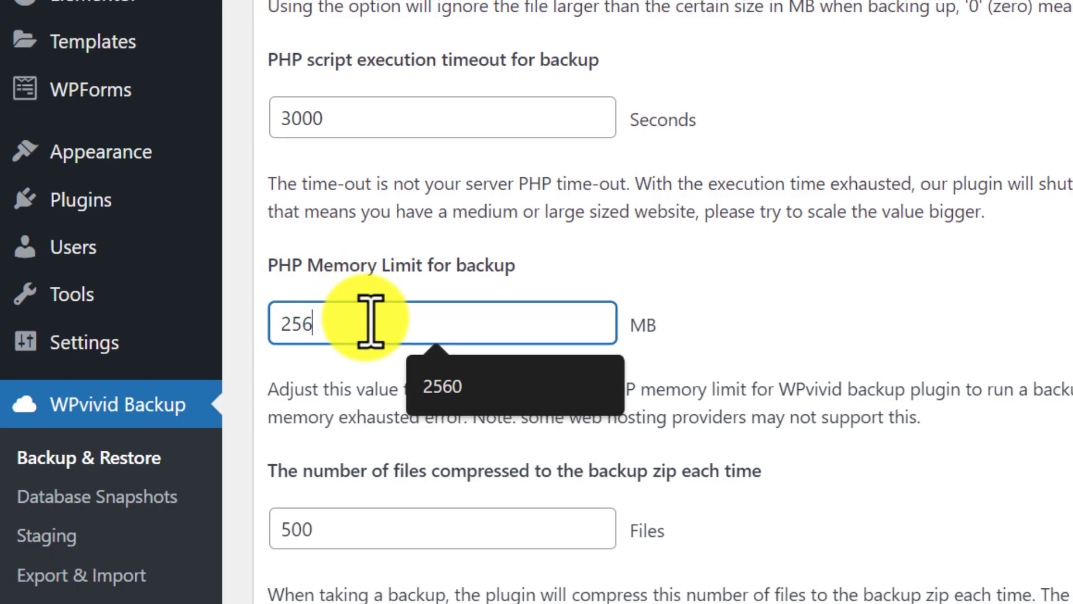
pyautogui.write('0')
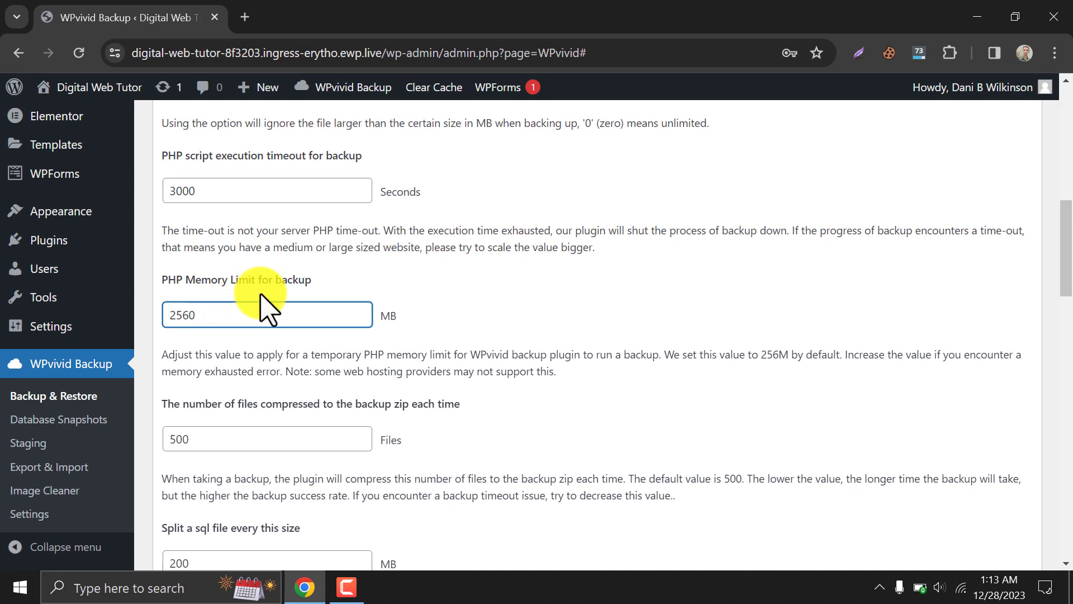
pyautogui.click(277, 286)
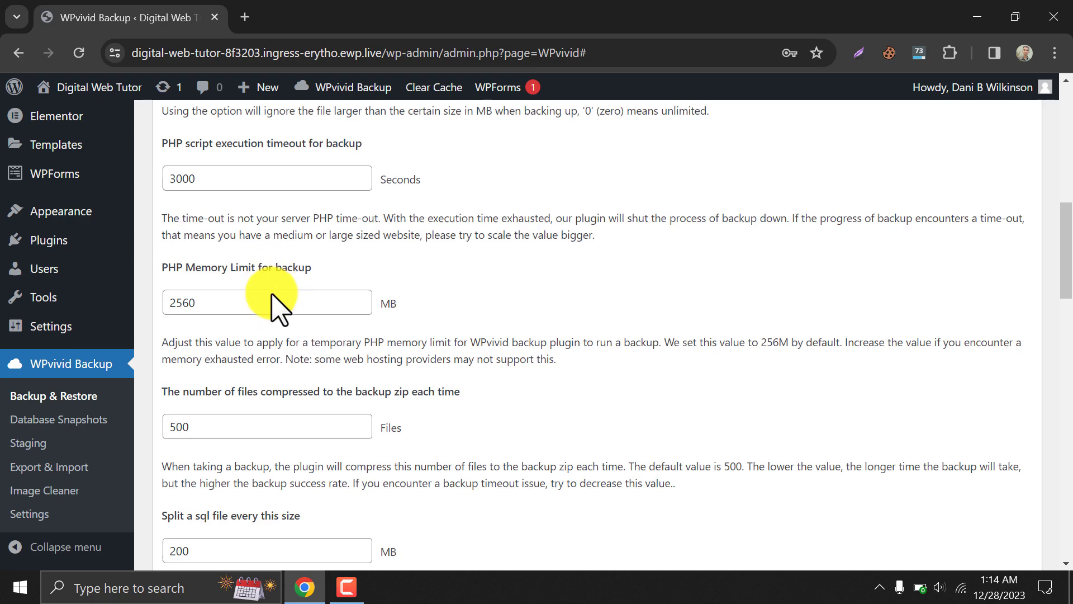
# Step: Set the restore timeout to 3000 seconds and the restore memory limit to 5120 MB, then save
pyautogui.scroll(-5, 278, 287)
pyautogui.scroll(-5, 411, 289)
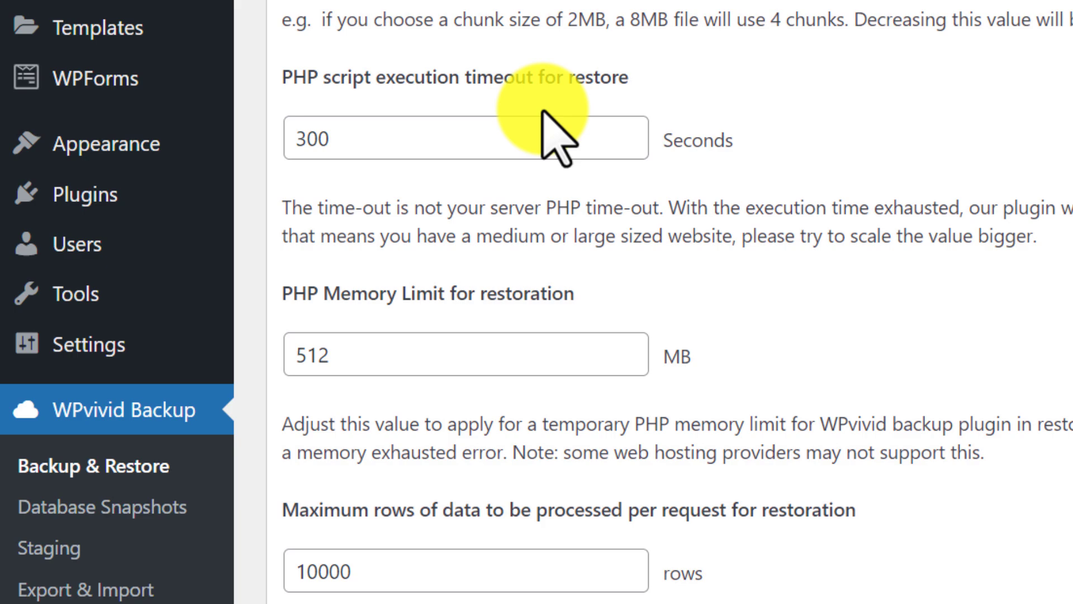
pyautogui.moveTo(570, 78); pyautogui.dragTo(702, 96)
pyautogui.click(412, 139)
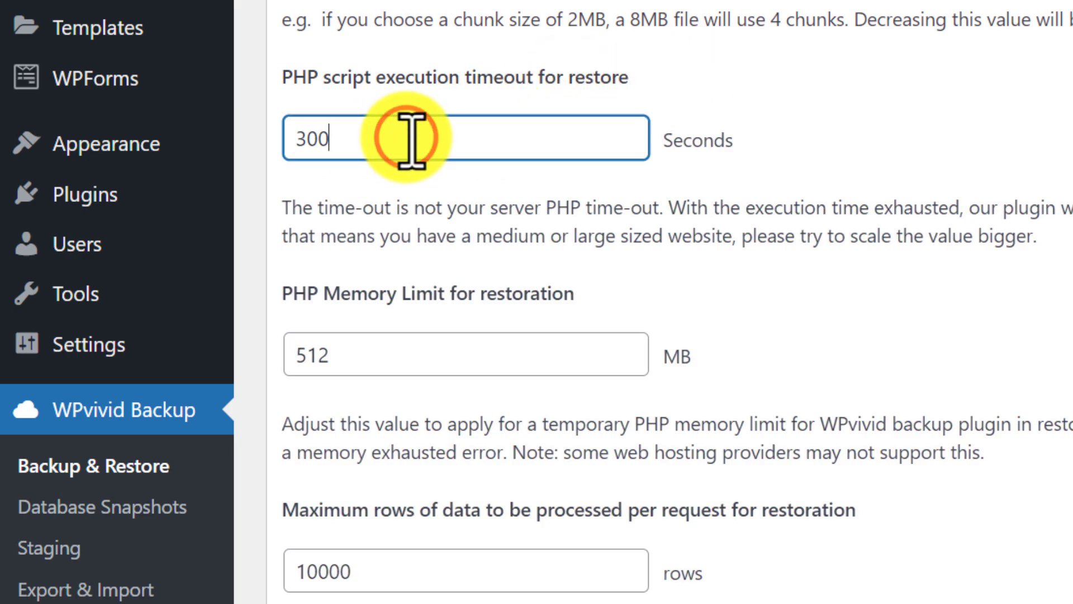
pyautogui.click(437, 350)
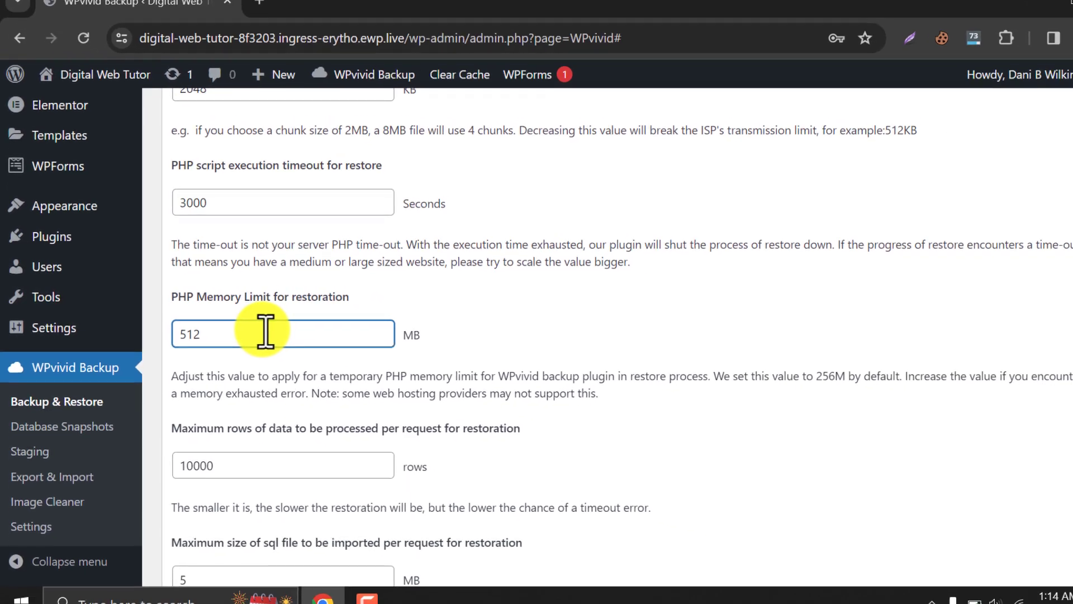
pyautogui.write('0')
pyautogui.scroll(-9, 275, 326)
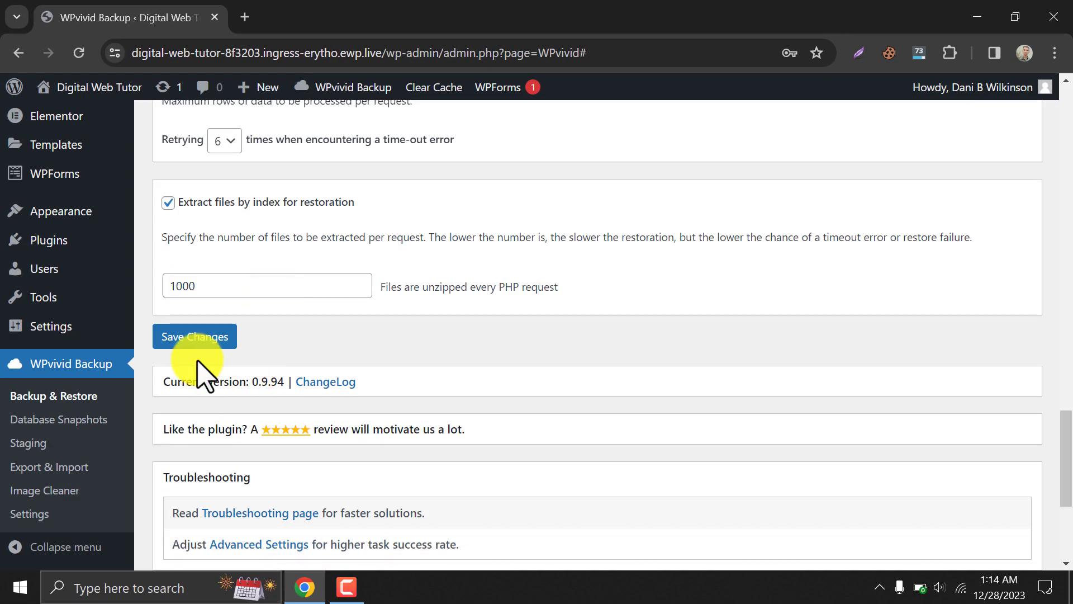
pyautogui.click(190, 343)
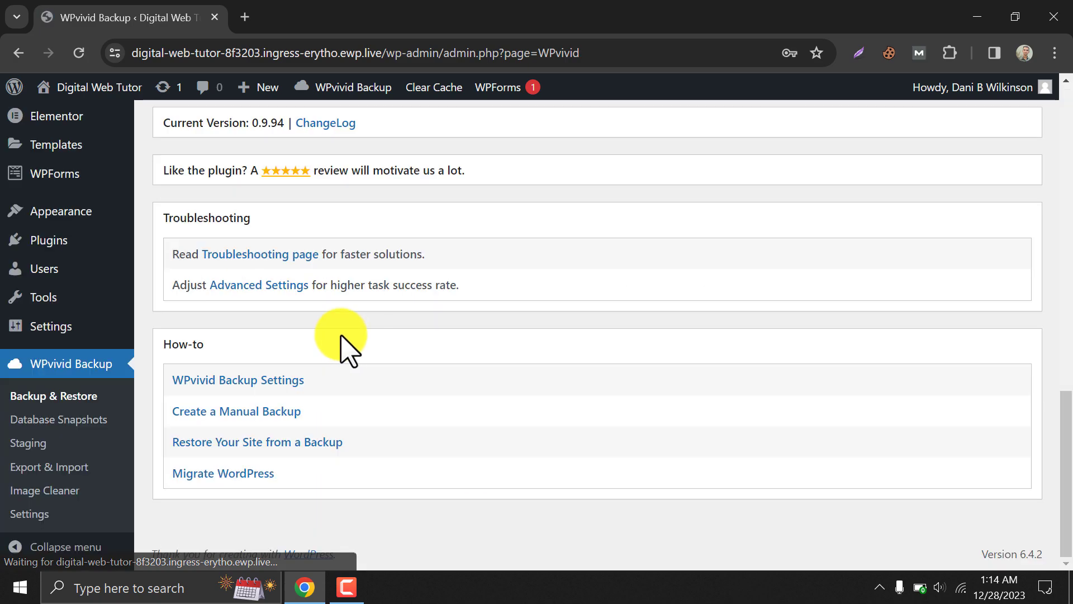
# Step: In Remote Storage, preview the Dropbox and OneDrive options, then return to Google Drive
pyautogui.scroll(10, 340, 352)
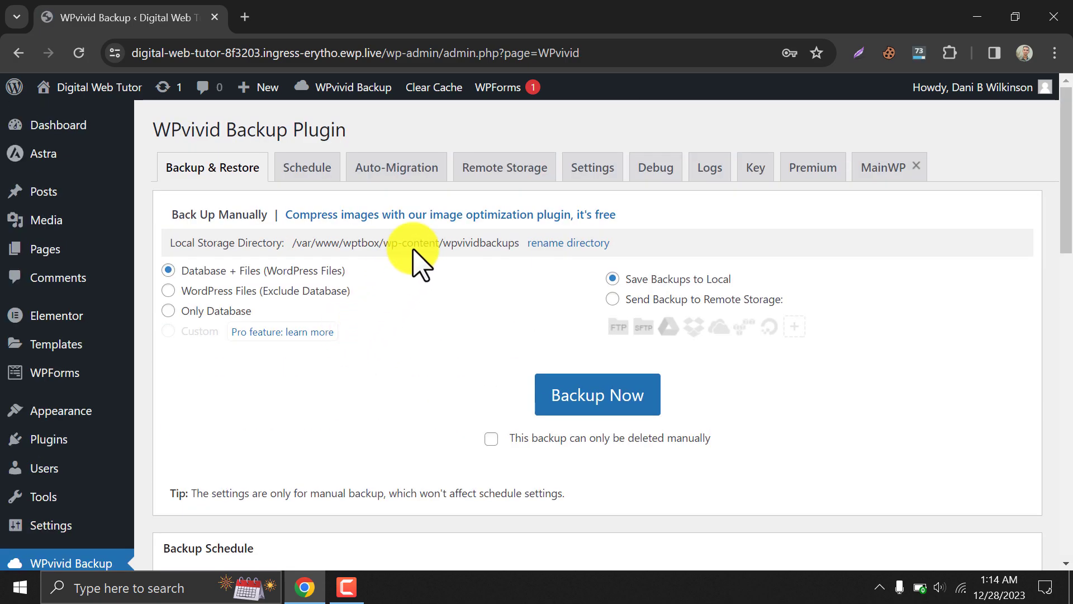
pyautogui.click(495, 190)
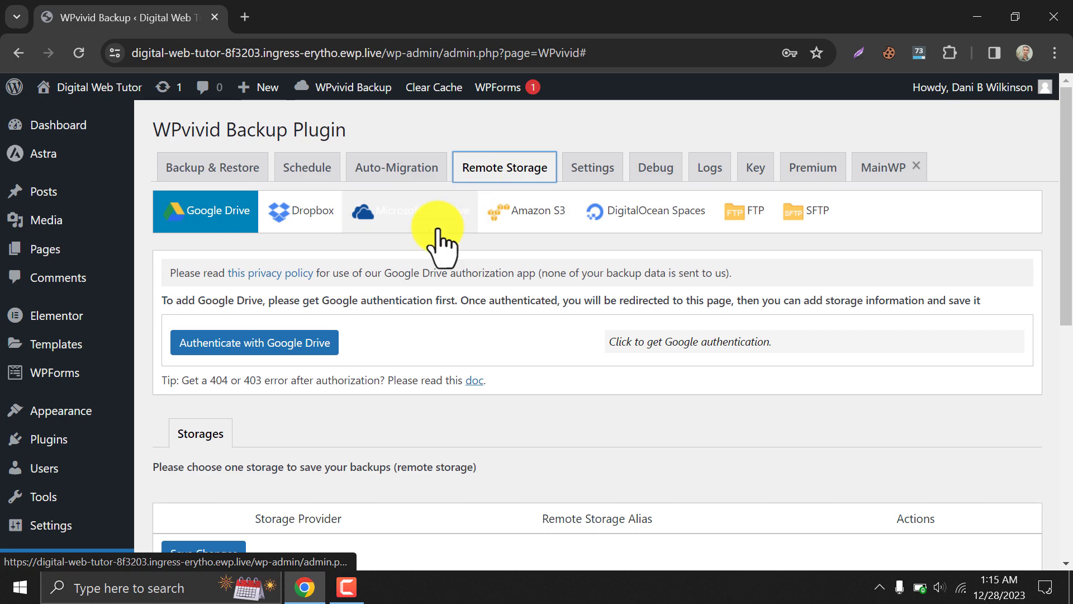
pyautogui.scroll(-1, 226, 240)
pyautogui.scroll(1, 223, 235)
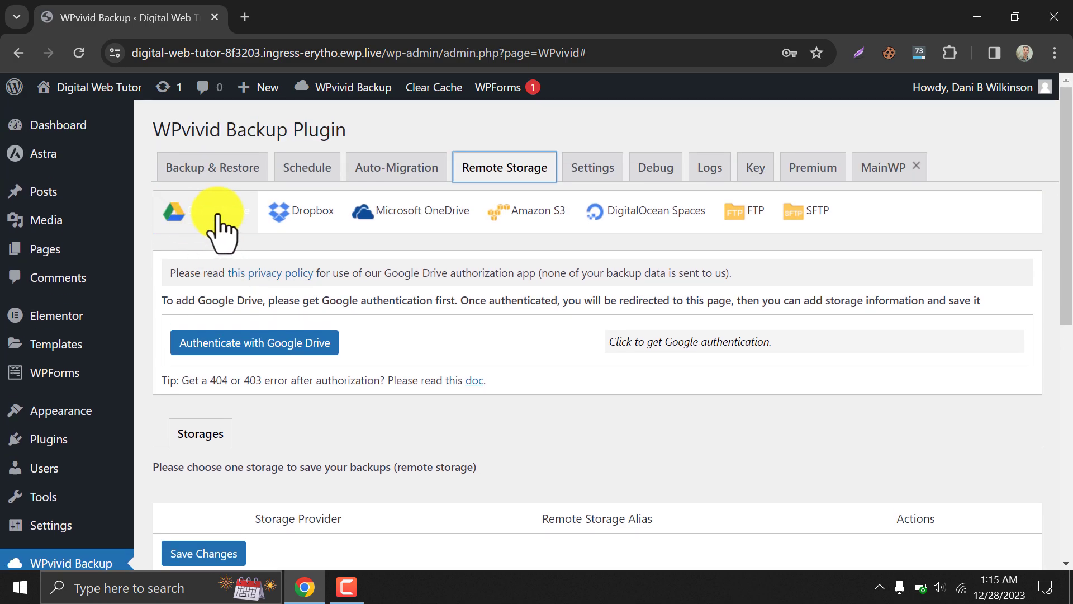
pyautogui.click(204, 214)
pyautogui.click(324, 212)
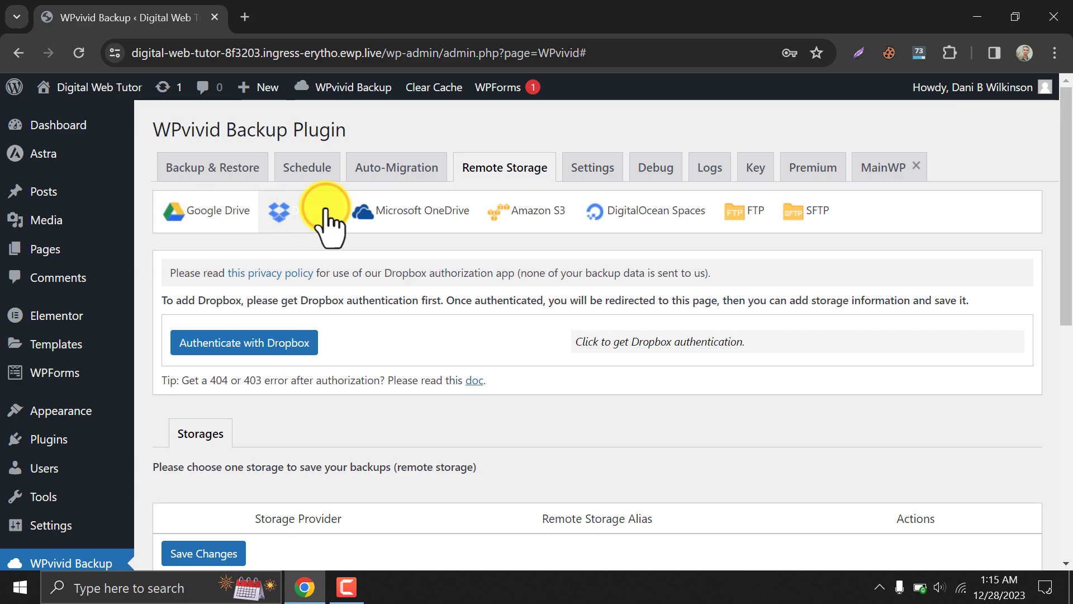
pyautogui.click(396, 212)
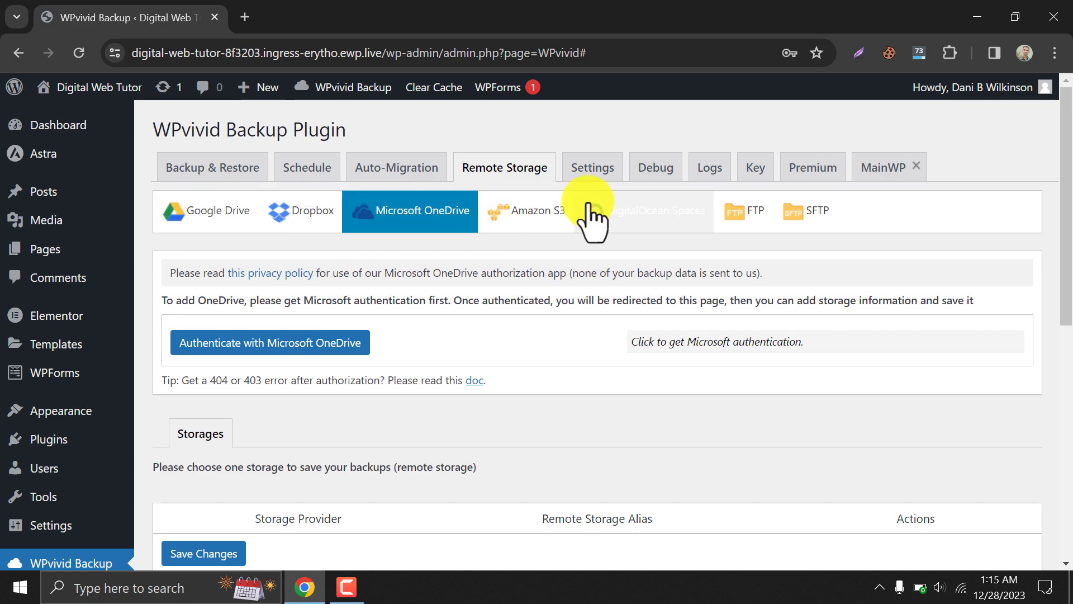
pyautogui.click(186, 215)
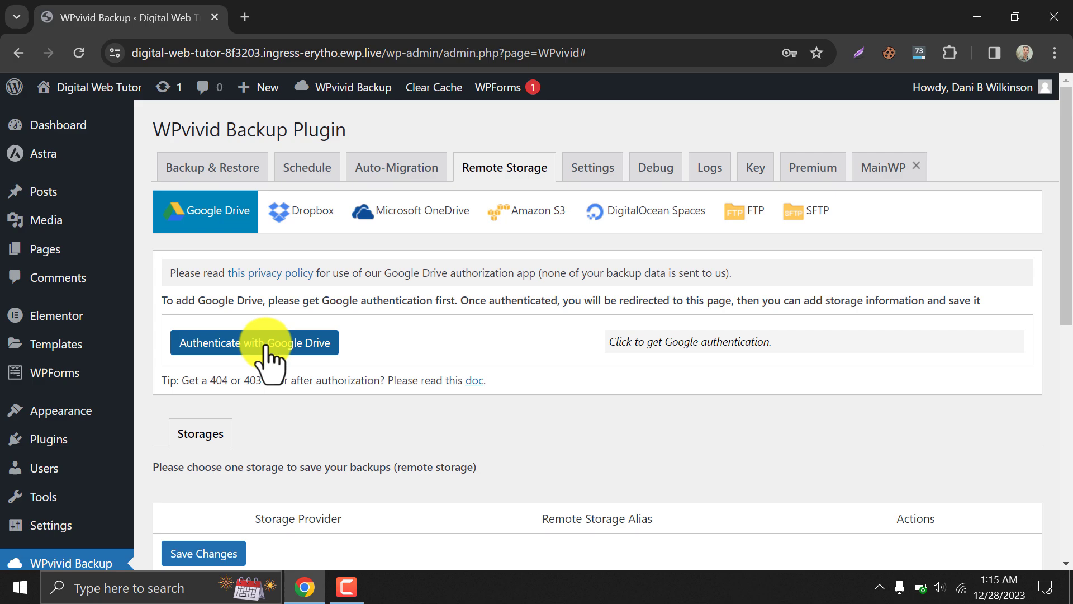
# Step: Authorize wpvivid.com for Google Drive with the chosen Google account, then log back into WordPress
pyautogui.click(246, 344)
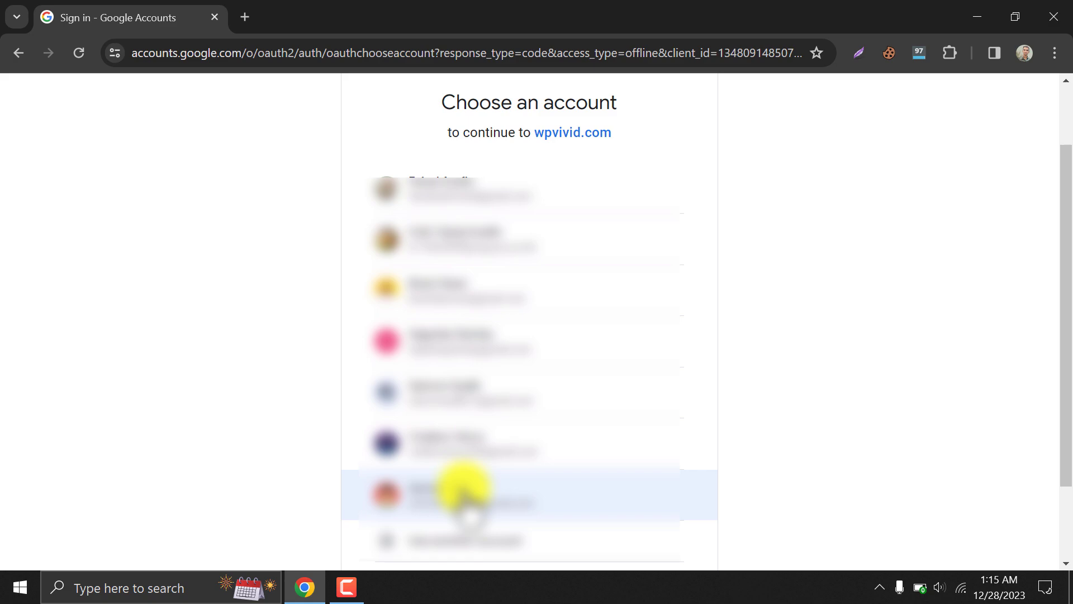
pyautogui.click(464, 492)
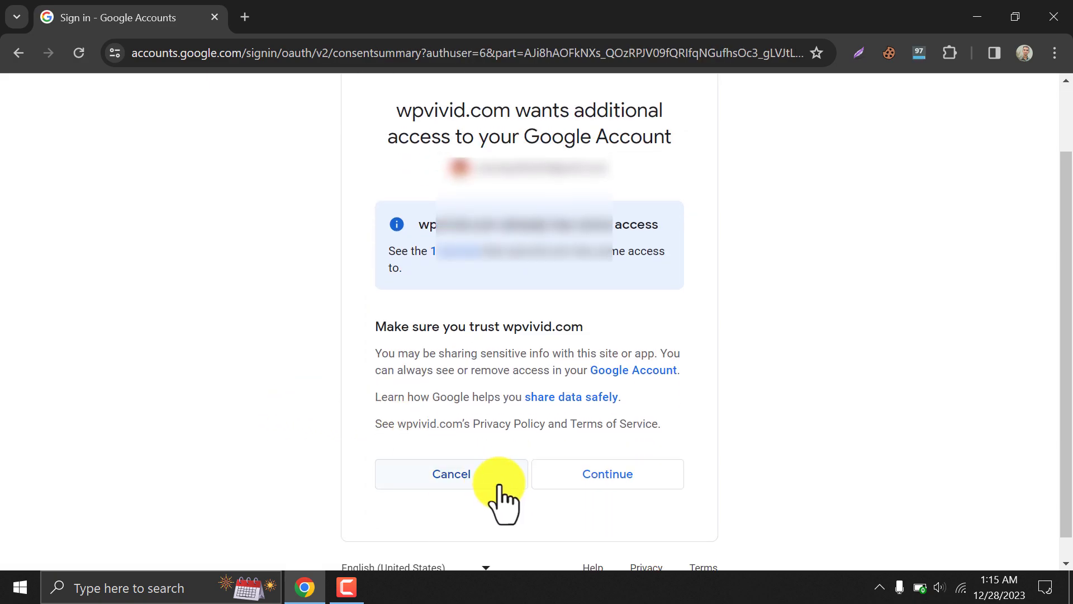
pyautogui.click(583, 478)
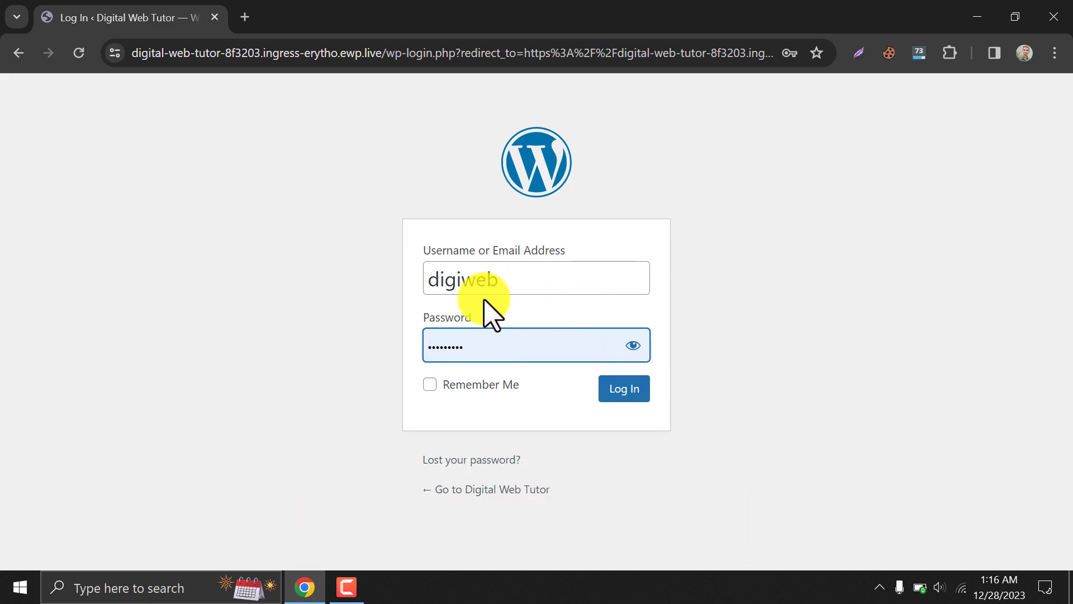
pyautogui.click(454, 384)
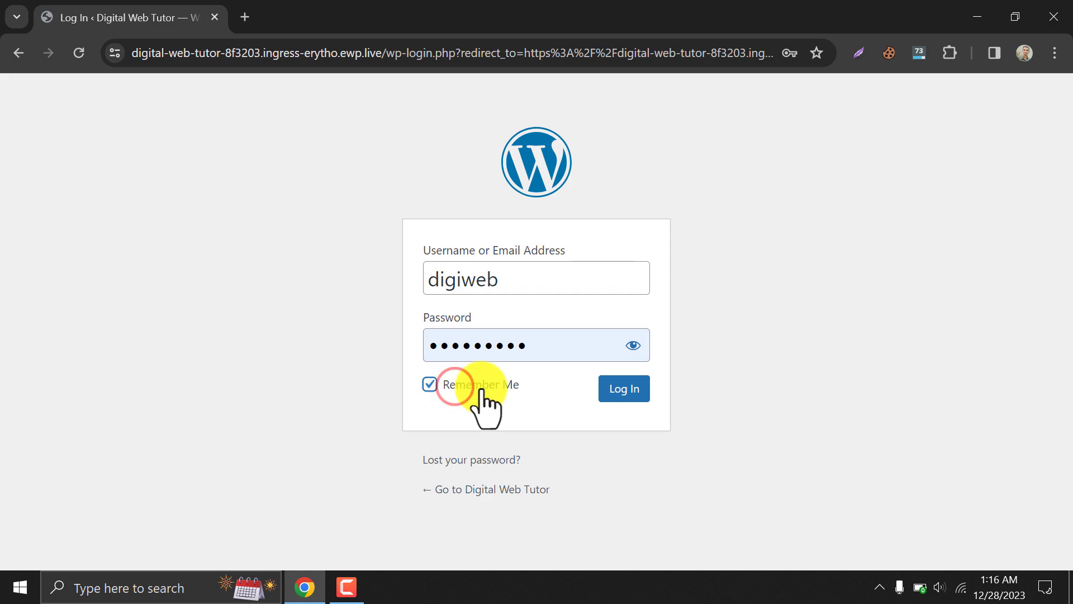
pyautogui.click(624, 390)
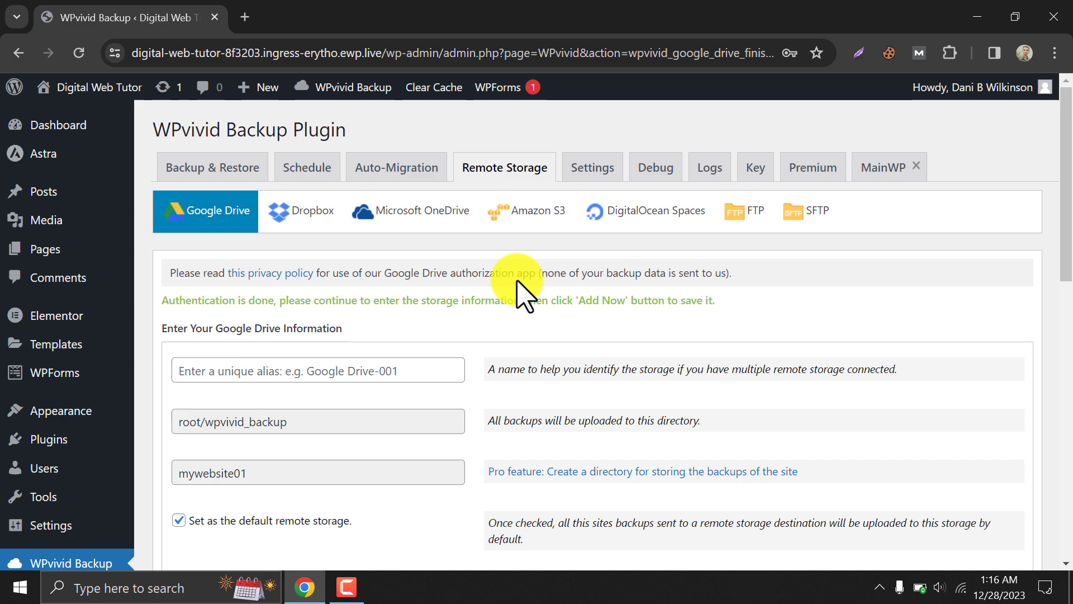
# Step: Give the Google Drive storage the alias 'onon' and add it as the default remote storage
pyautogui.scroll(-3, 341, 292)
pyautogui.scroll(2, 354, 281)
pyautogui.click(243, 286)
pyautogui.write('o')
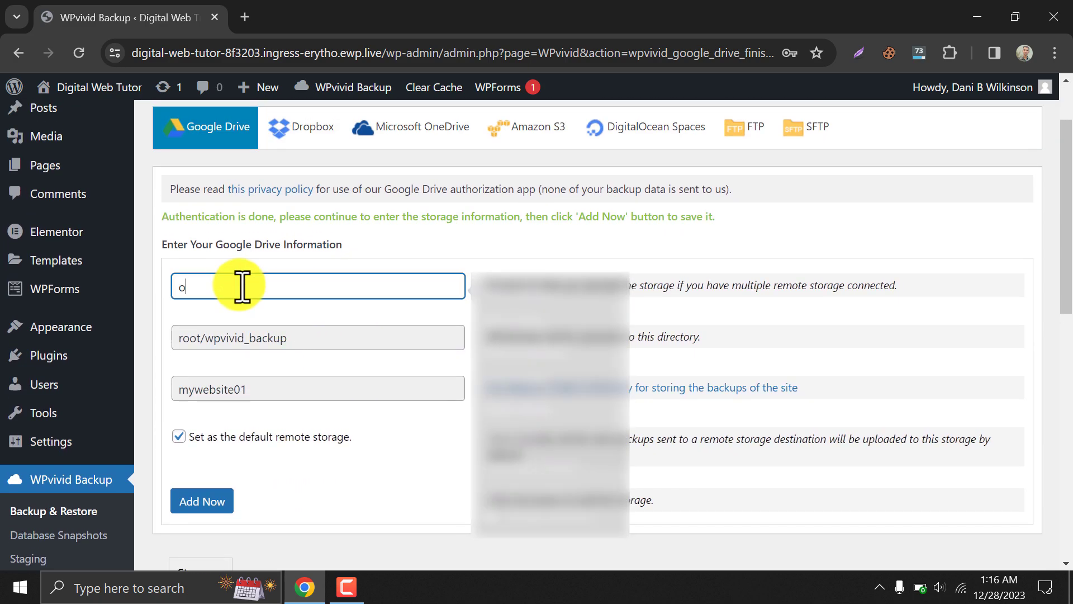
pyautogui.write('non')
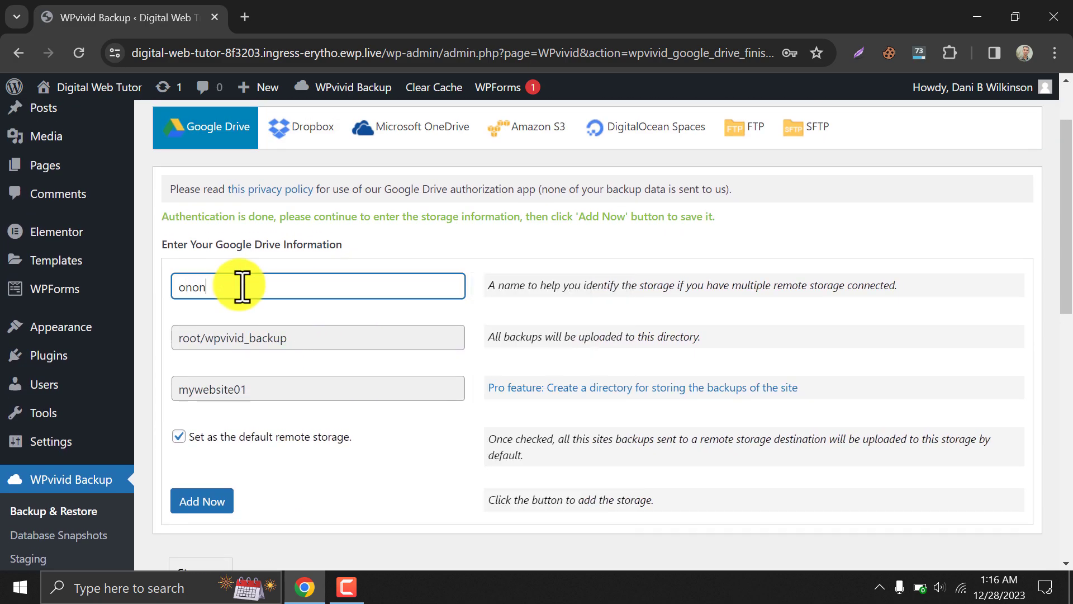
pyautogui.scroll(-3, 246, 313)
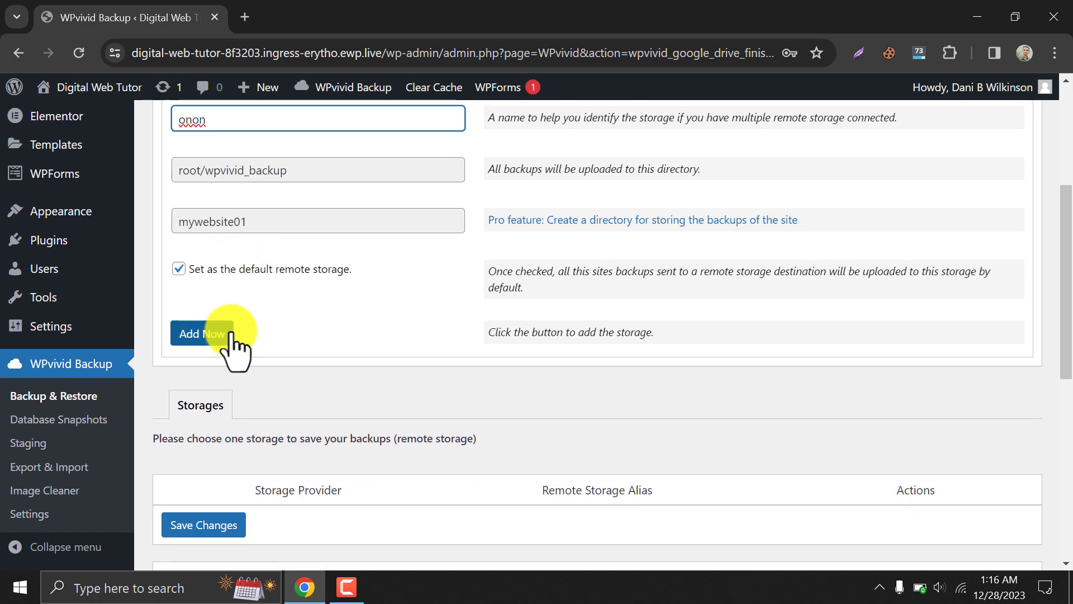
pyautogui.click(204, 335)
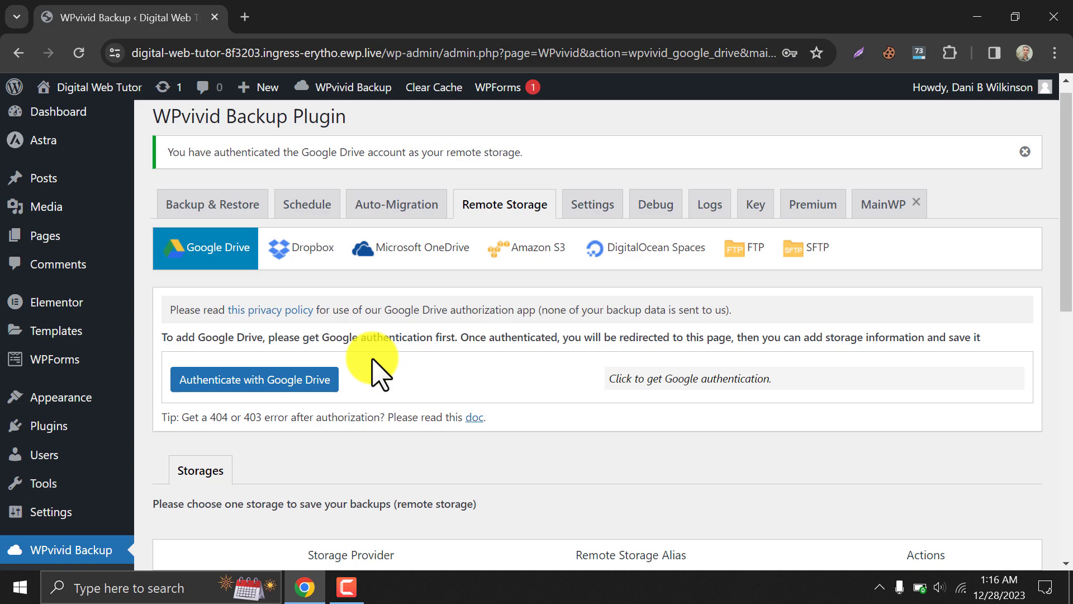
pyautogui.scroll(-10, 391, 371)
pyautogui.scroll(6, 369, 392)
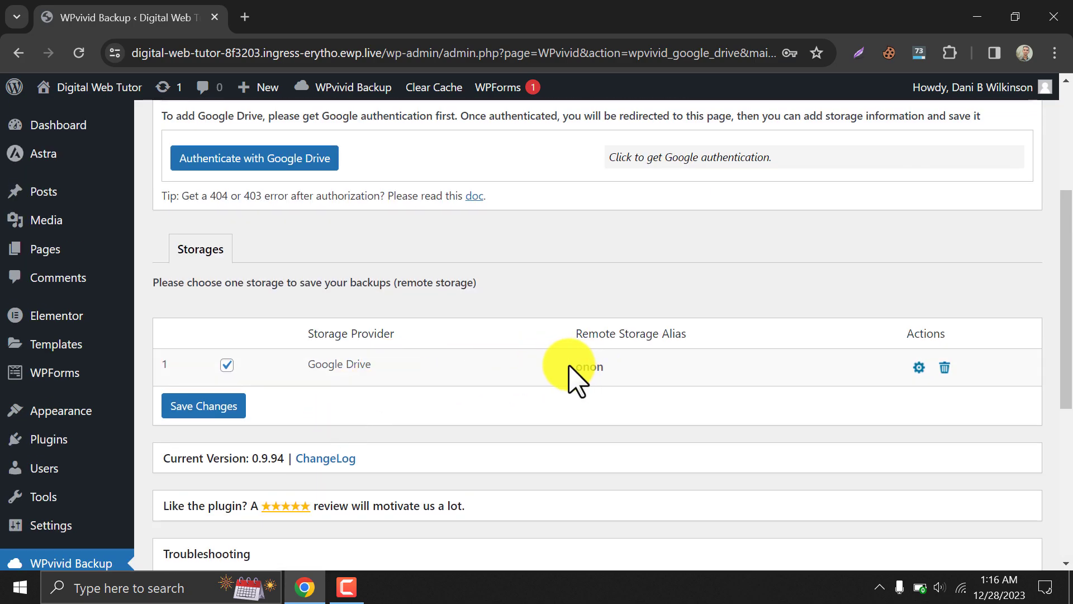
pyautogui.scroll(5, 562, 330)
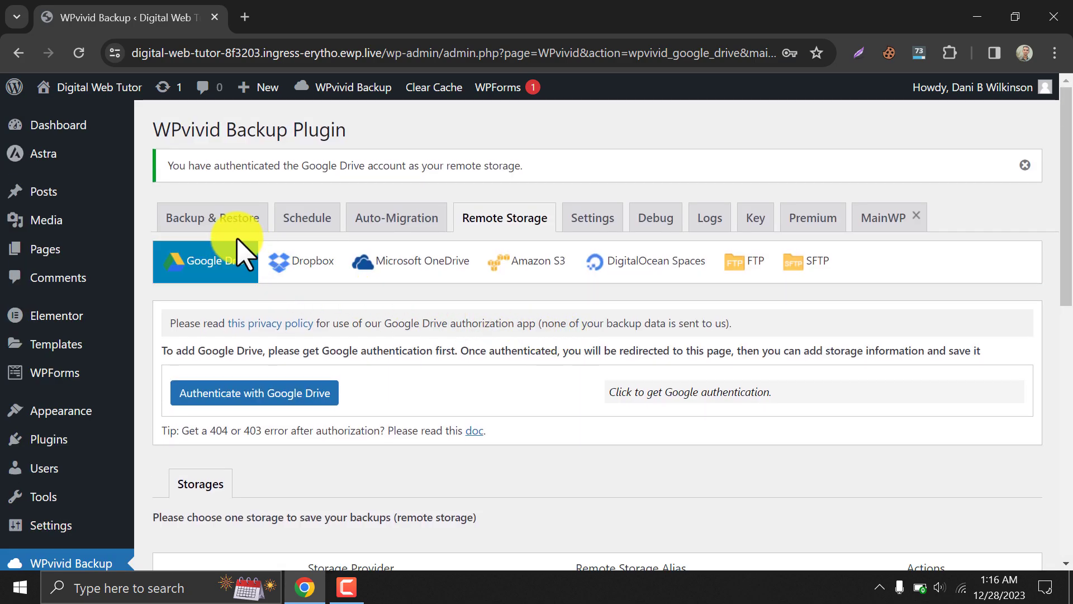
# Step: Enable a weekly Database + Files backup schedule sent to remote storage and save it
pyautogui.click(214, 235)
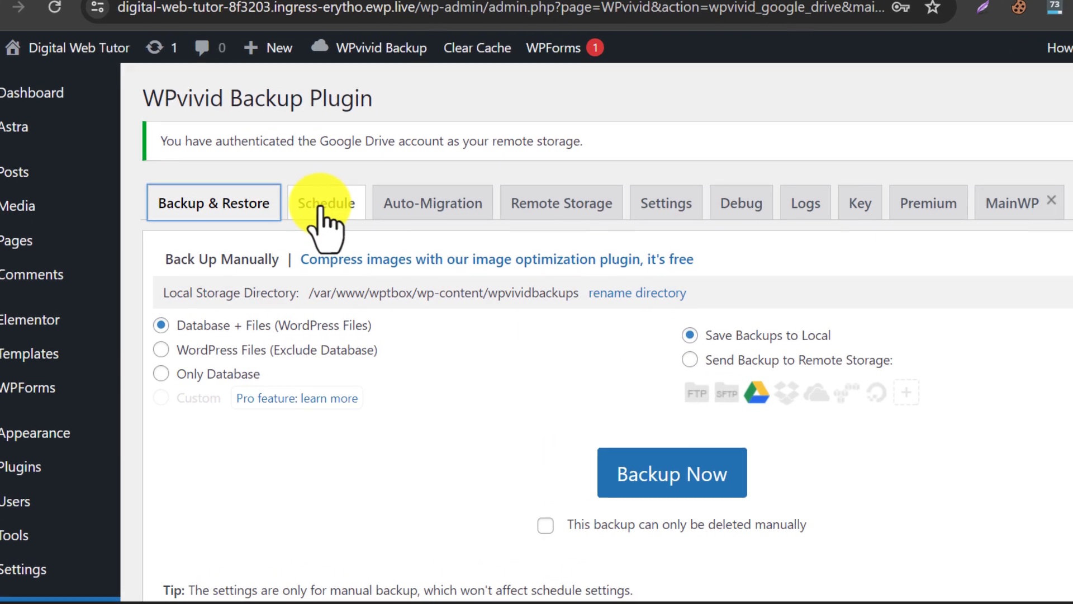
pyautogui.click(302, 218)
pyautogui.click(364, 247)
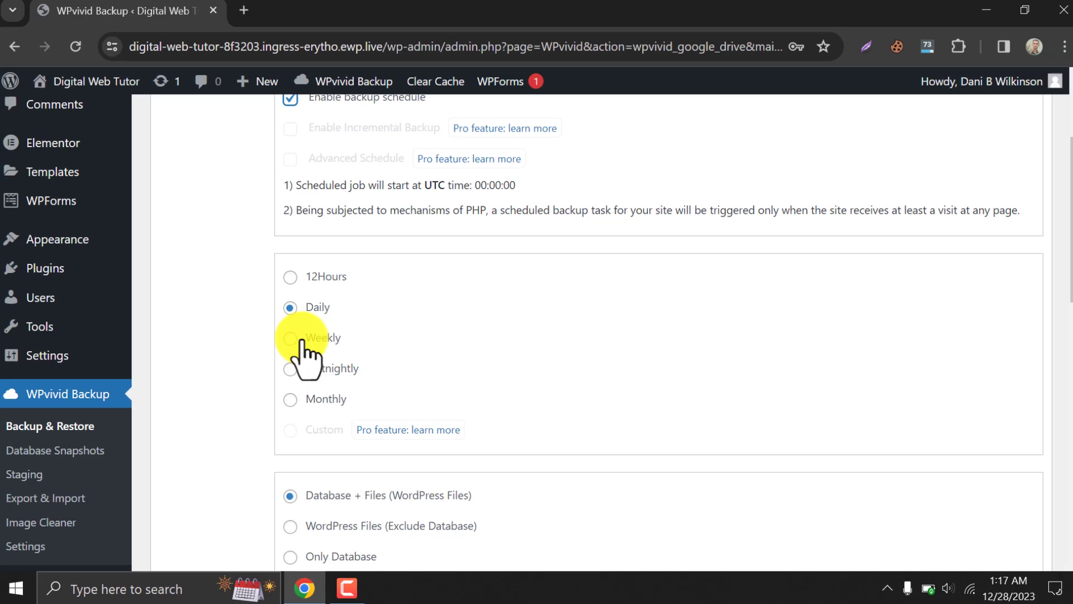
pyautogui.click(302, 340)
pyautogui.scroll(-4, 207, 363)
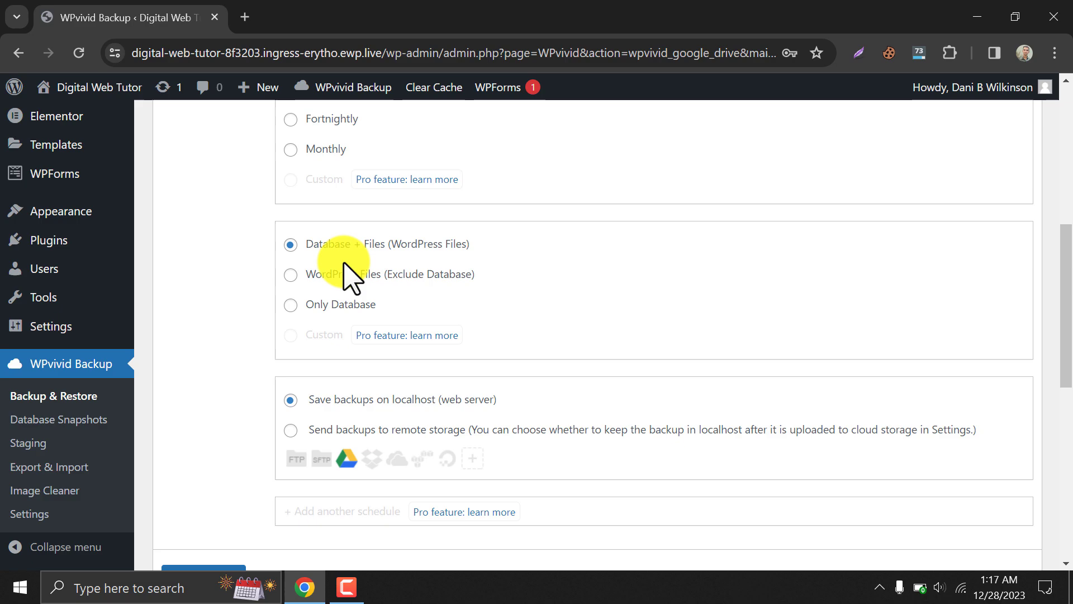
pyautogui.scroll(-2, 346, 274)
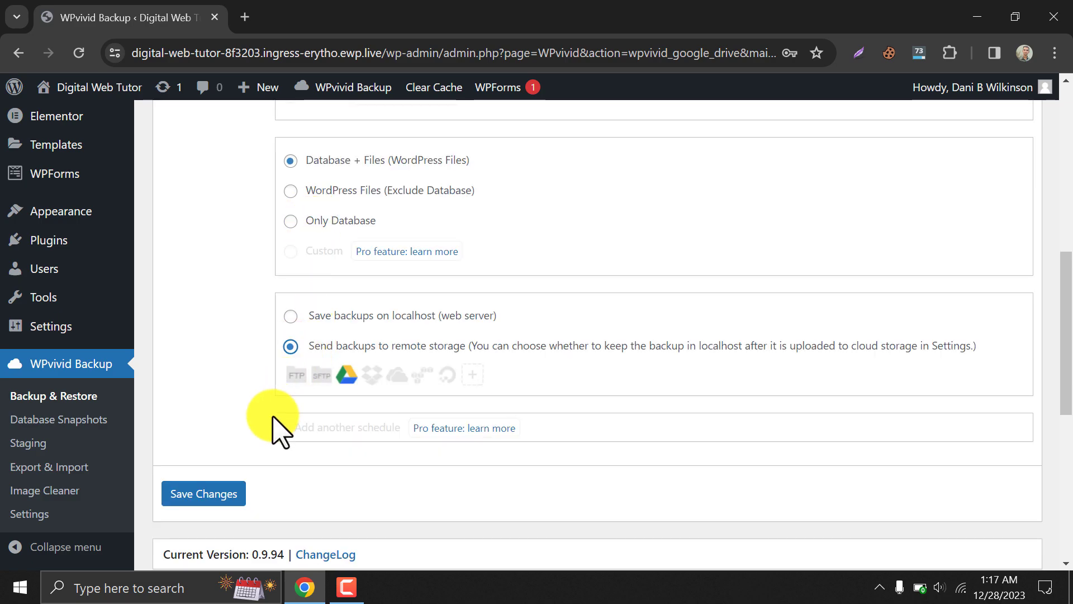
pyautogui.click(198, 494)
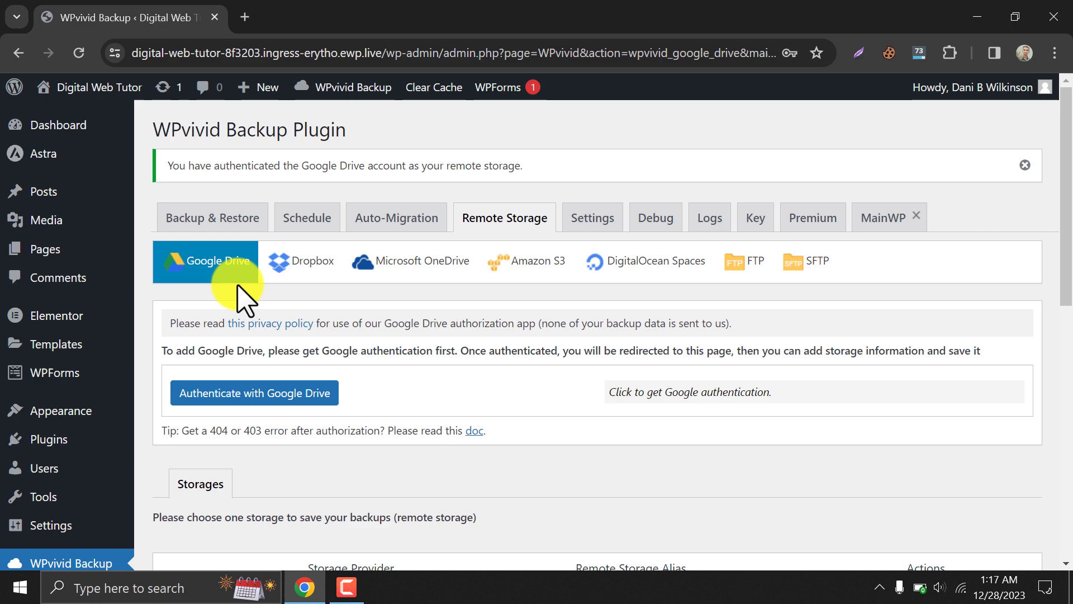
# Step: Run a manual Database + Files backup to remote storage and confirm the finished notice
pyautogui.click(234, 224)
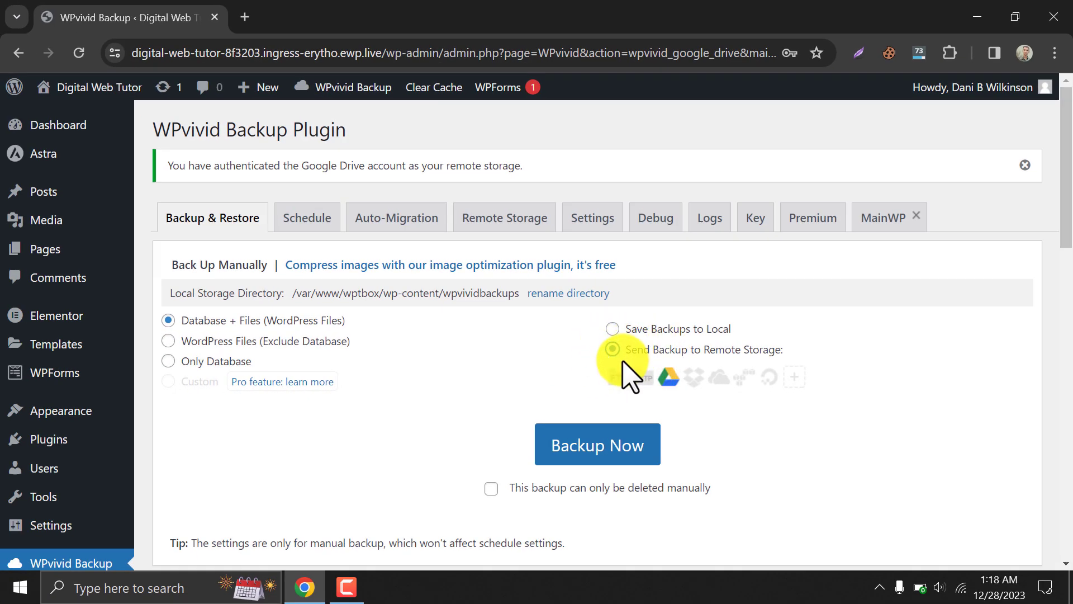
pyautogui.click(582, 450)
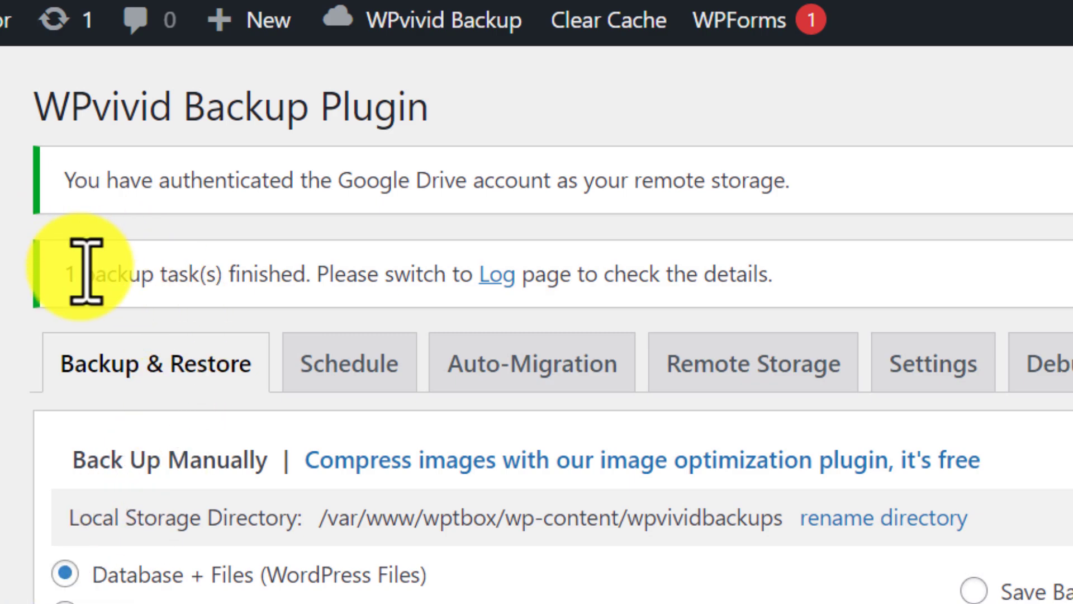
pyautogui.moveTo(70, 281); pyautogui.dragTo(872, 223)
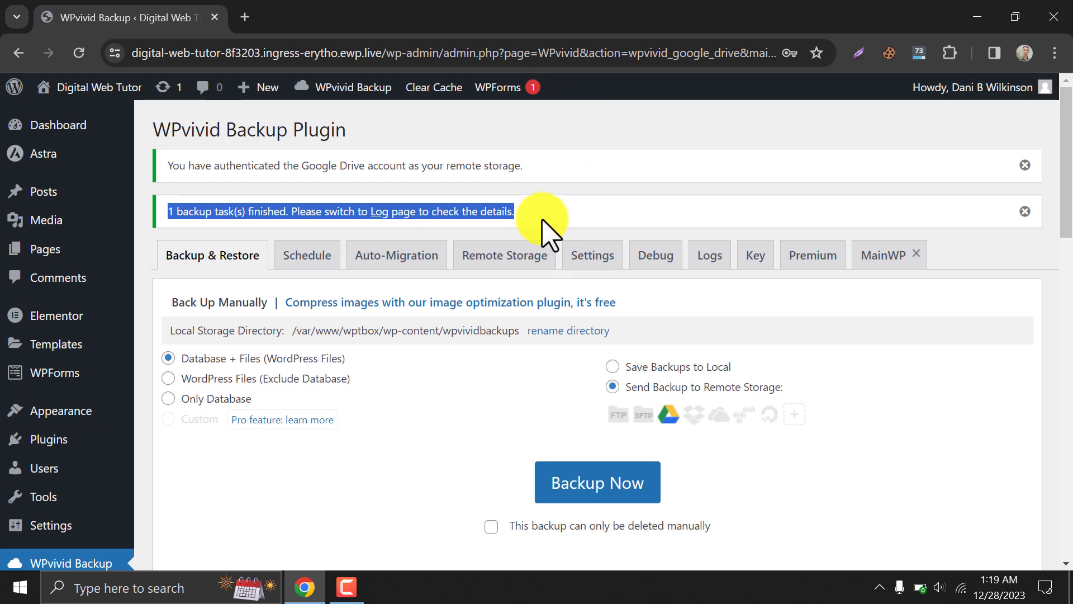
# Step: Review the new Dec-27-2023 19:20 manual backup entry in WPvivid's backups list
pyautogui.click(187, 256)
pyautogui.scroll(-15, 173, 263)
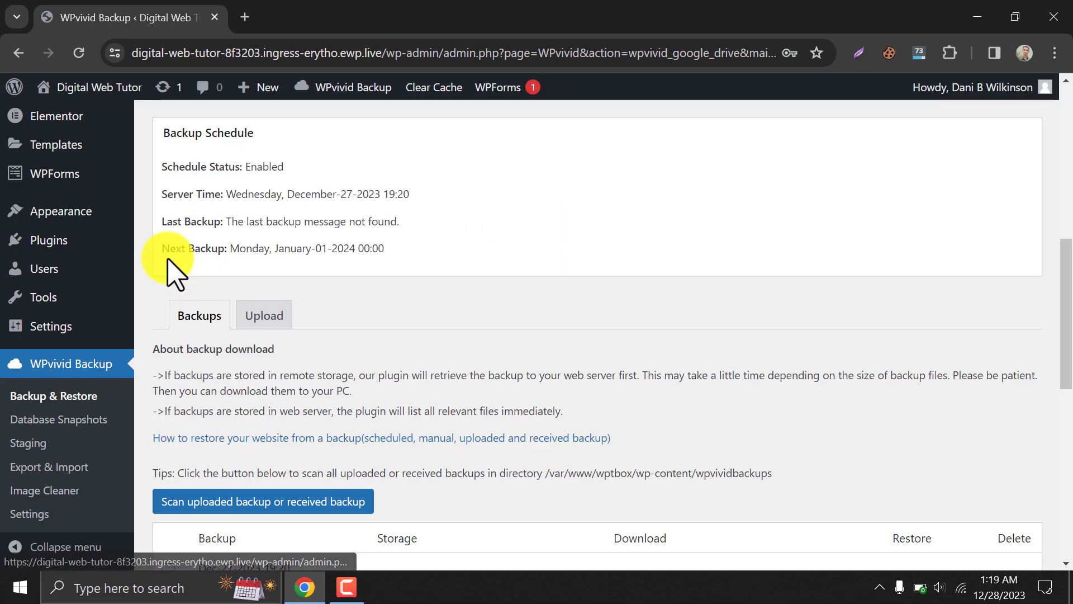
pyautogui.scroll(2, 173, 270)
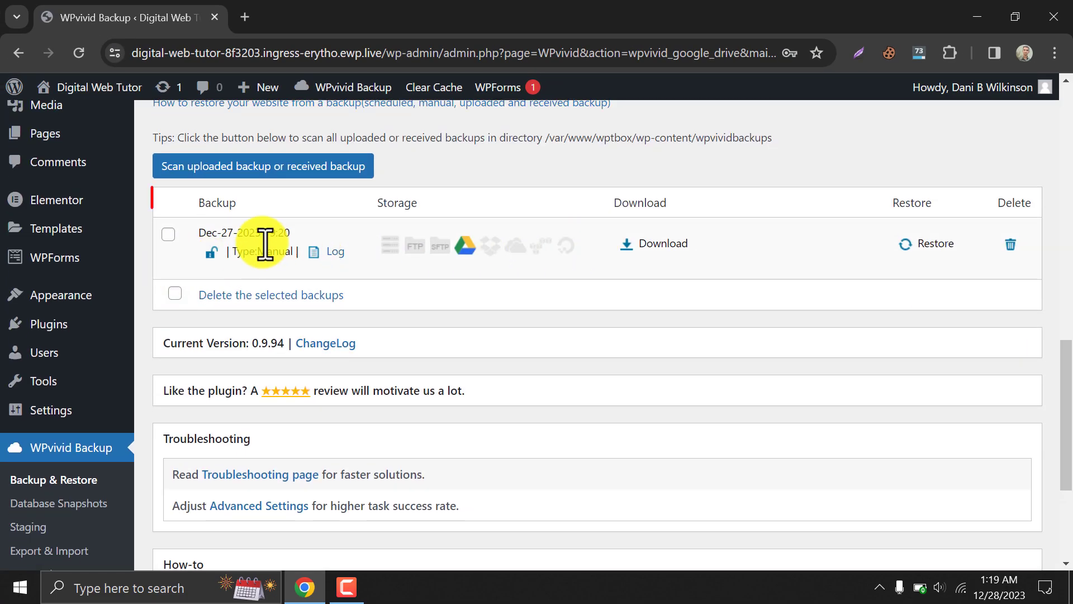
pyautogui.moveTo(202, 234); pyautogui.dragTo(276, 232)
pyautogui.click(304, 235)
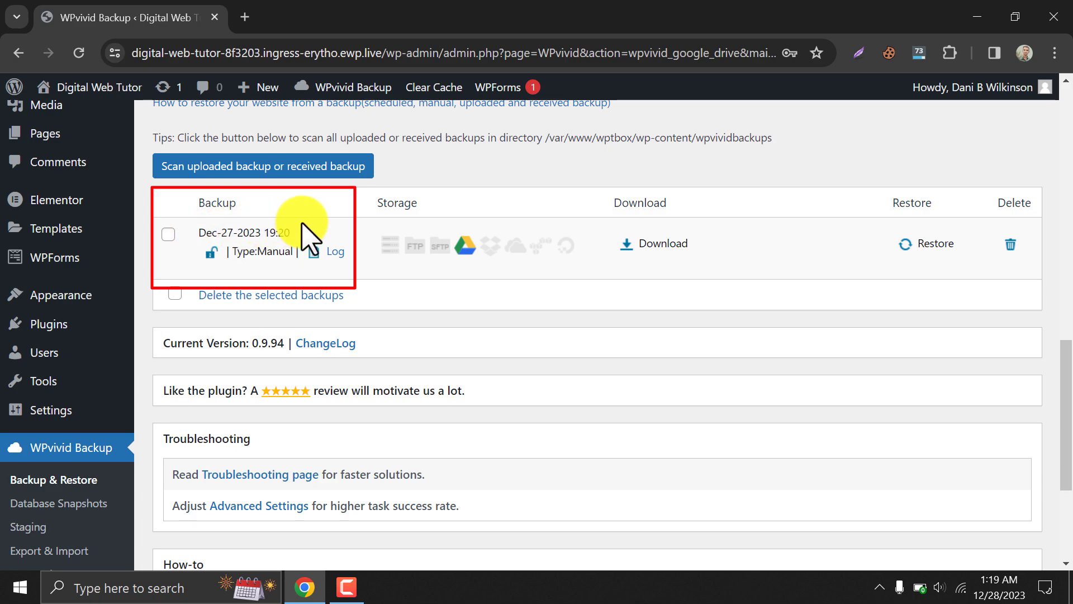
pyautogui.click(436, 254)
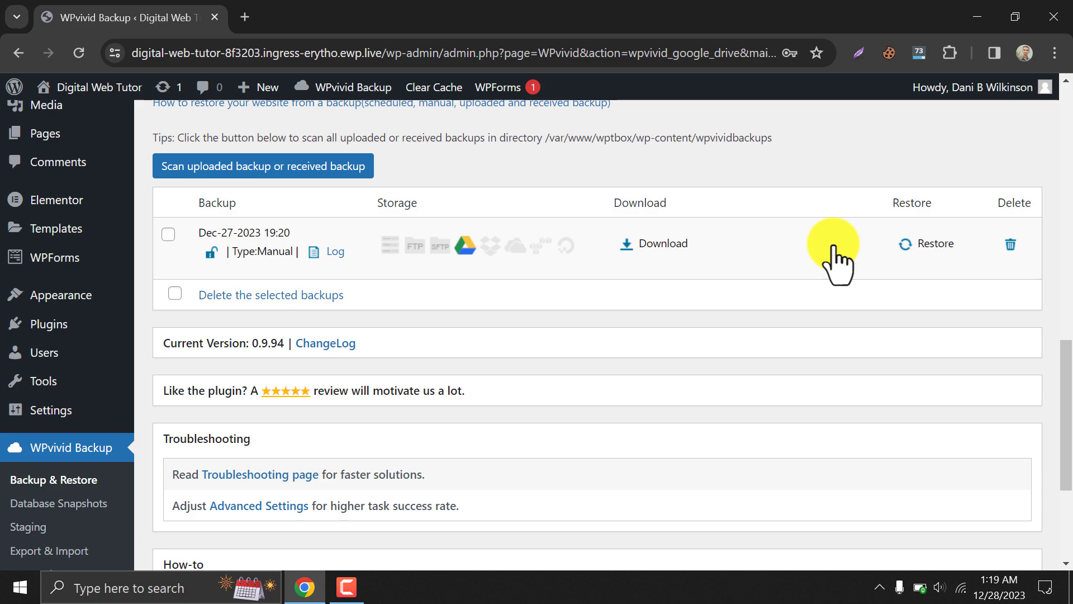
# Step: Check the backup's download details showing the 64.42 MB zip file, then close them
pyautogui.click(759, 252)
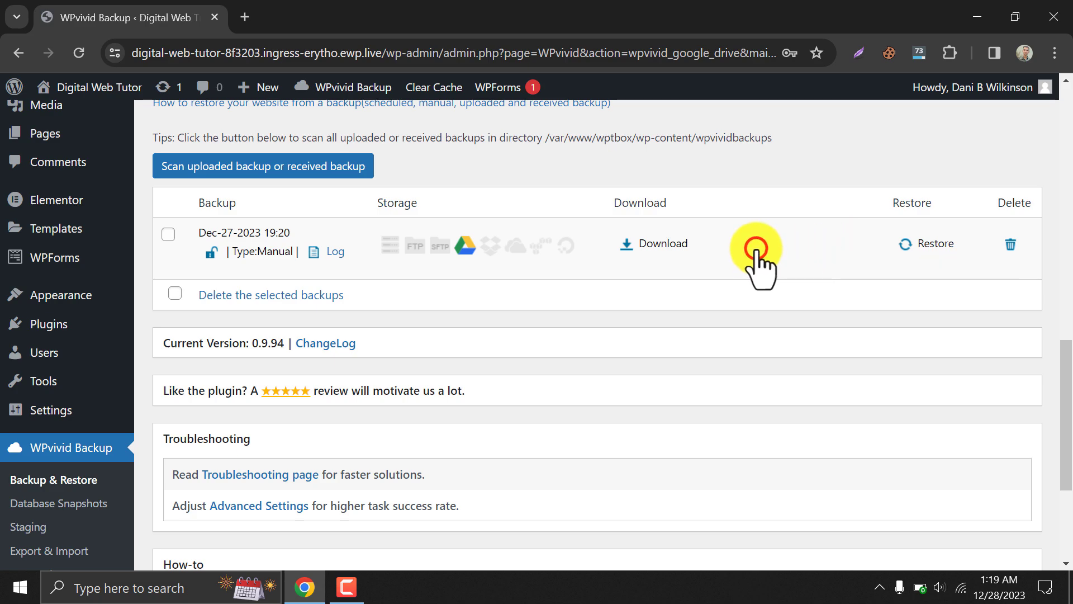
pyautogui.scroll(1, 283, 308)
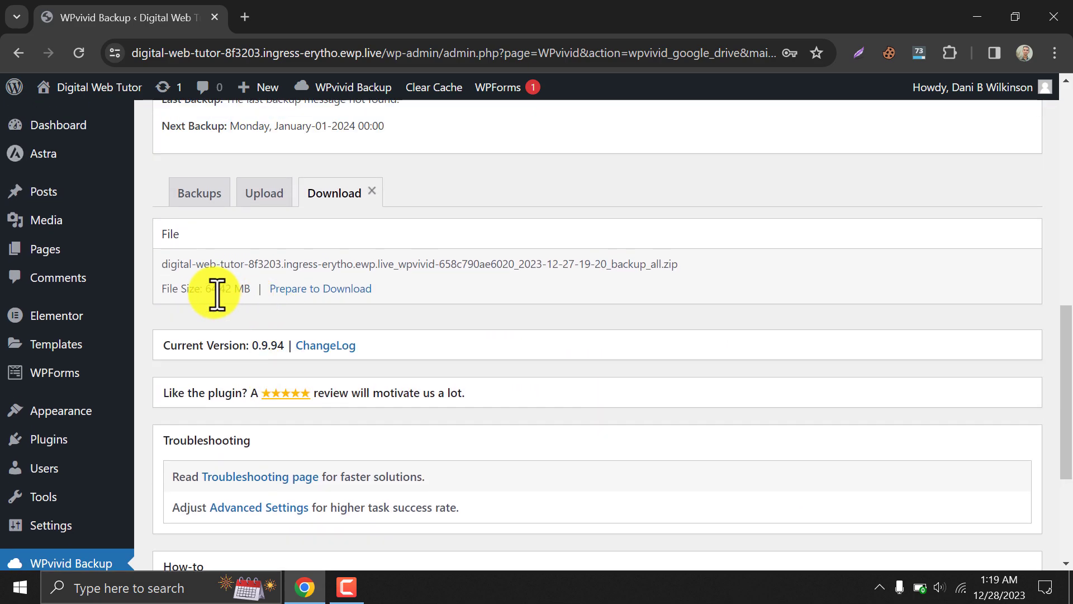
pyautogui.click(205, 289)
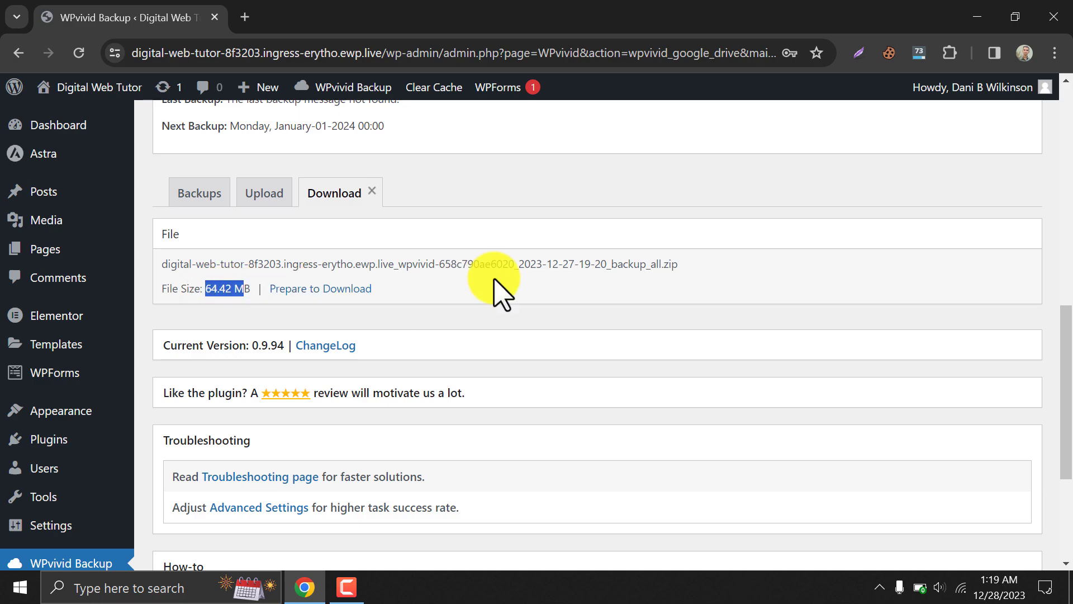
pyautogui.click(673, 260)
pyautogui.click(371, 190)
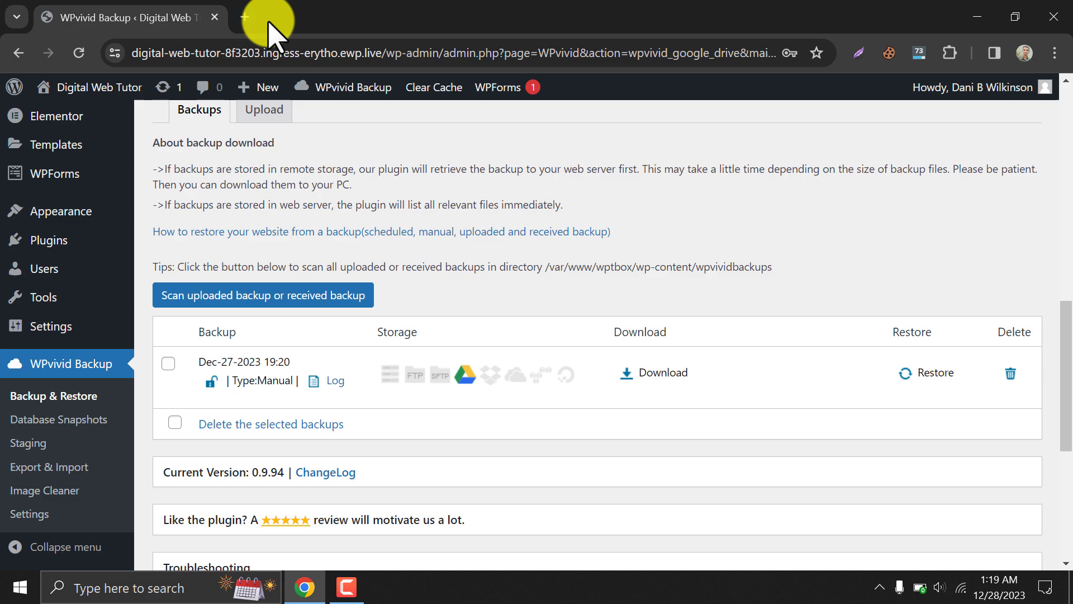
pyautogui.click(245, 17)
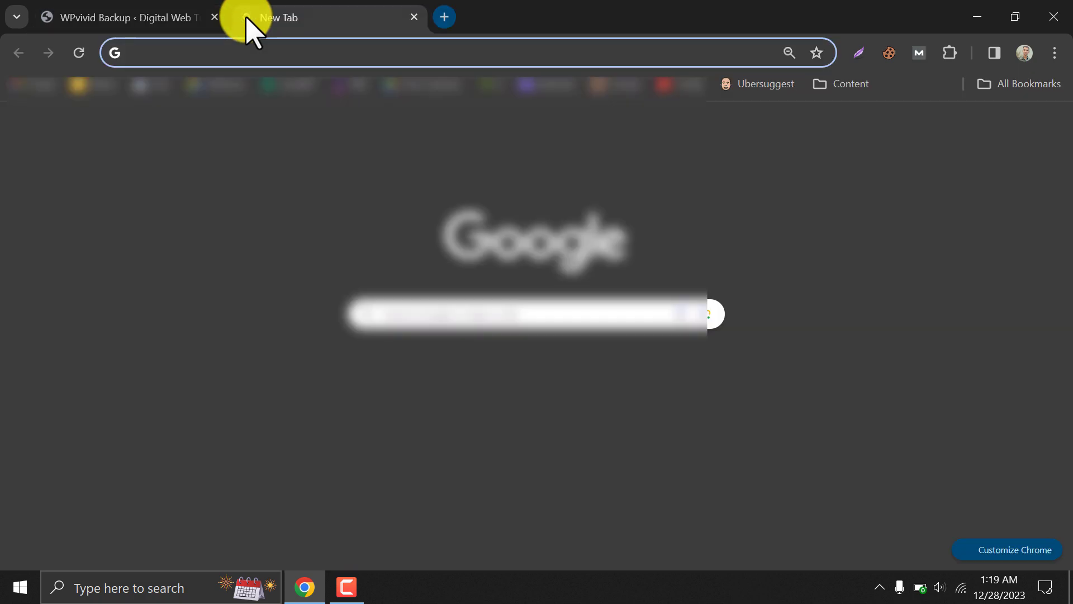
pyautogui.write('dr')
pyautogui.press('Return')
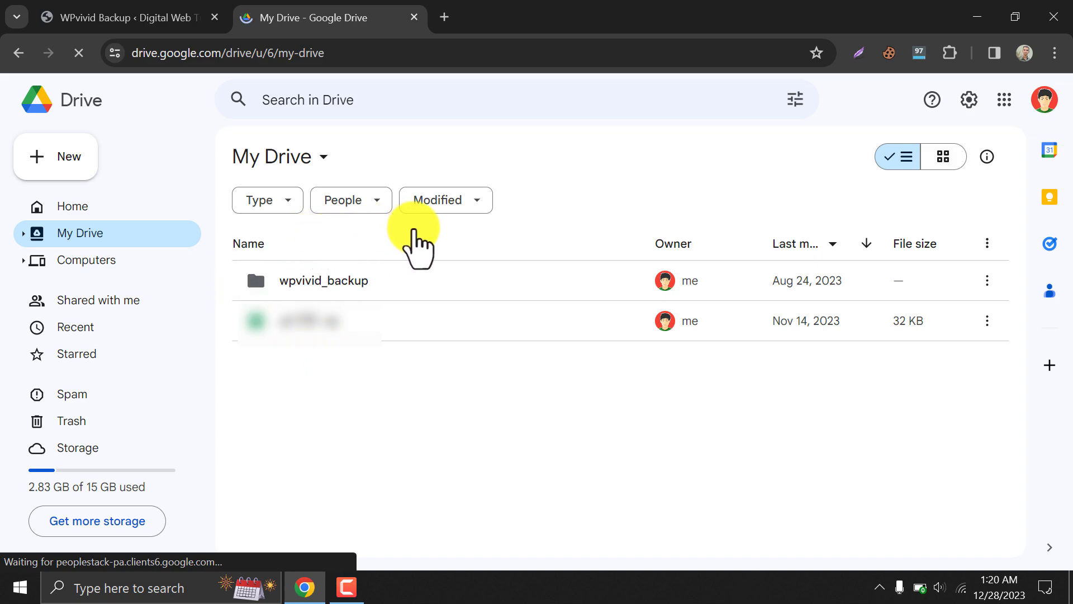
pyautogui.doubleClick(305, 277)
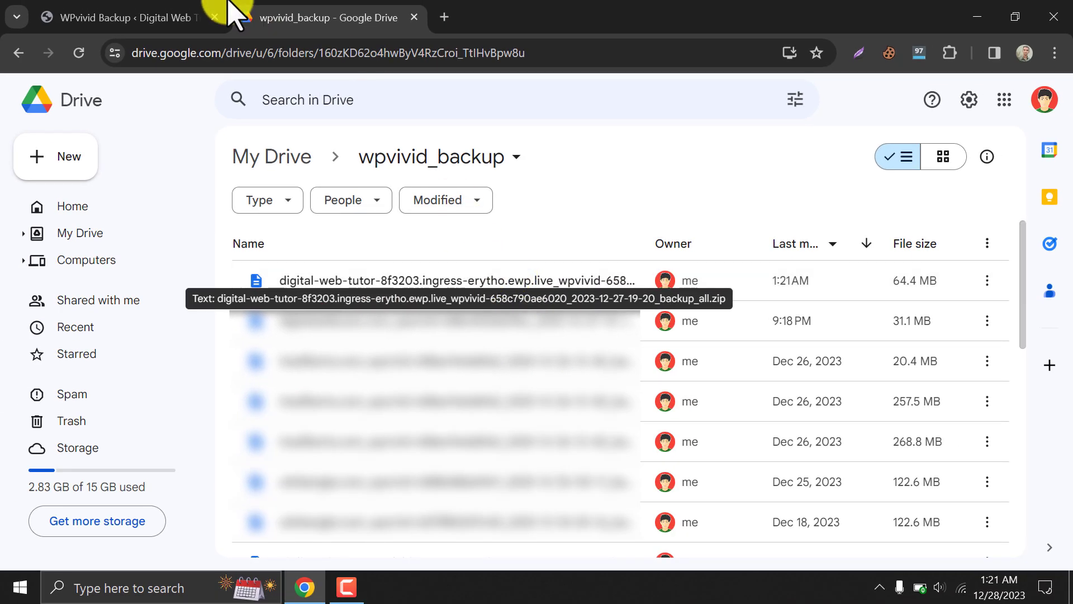
pyautogui.click(191, 13)
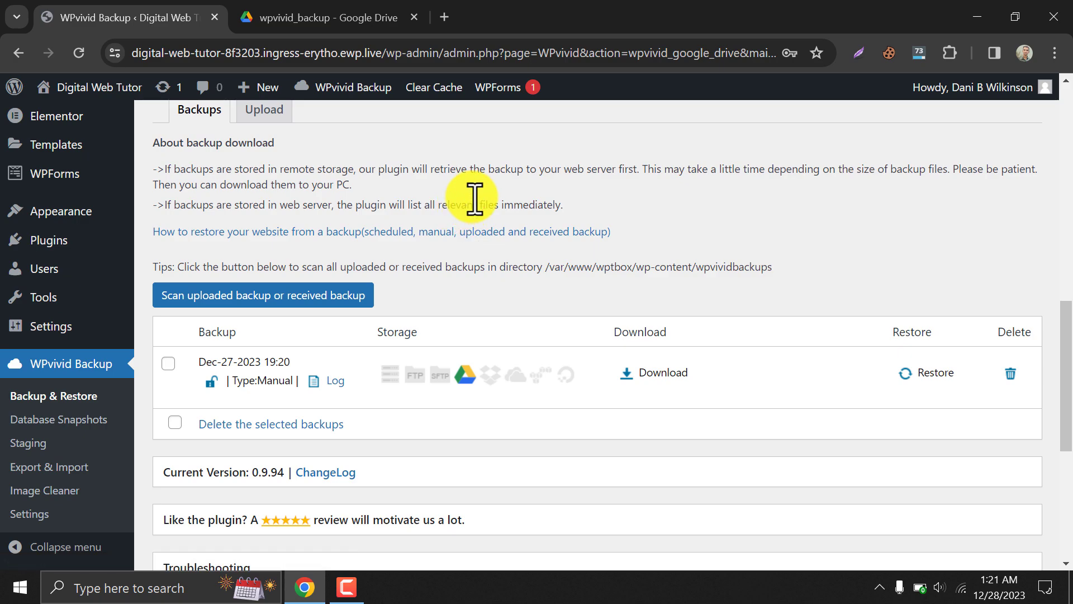
# Step: Visit the live site under the newly activated theme and open its Contact page
pyautogui.scroll(-1, 475, 198)
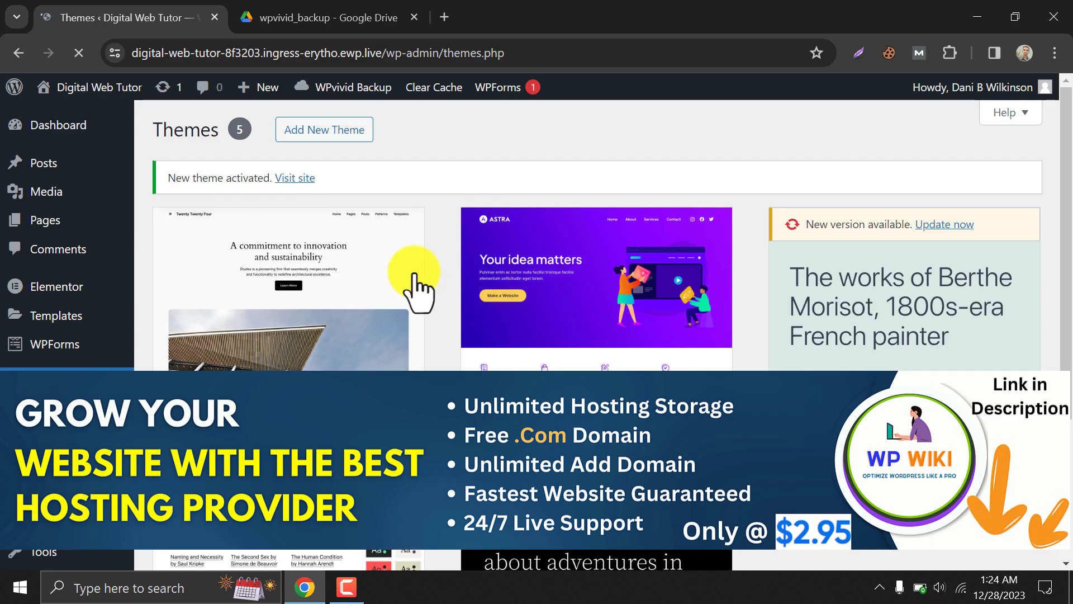
pyautogui.moveTo(45, 90)
pyautogui.click(63, 115)
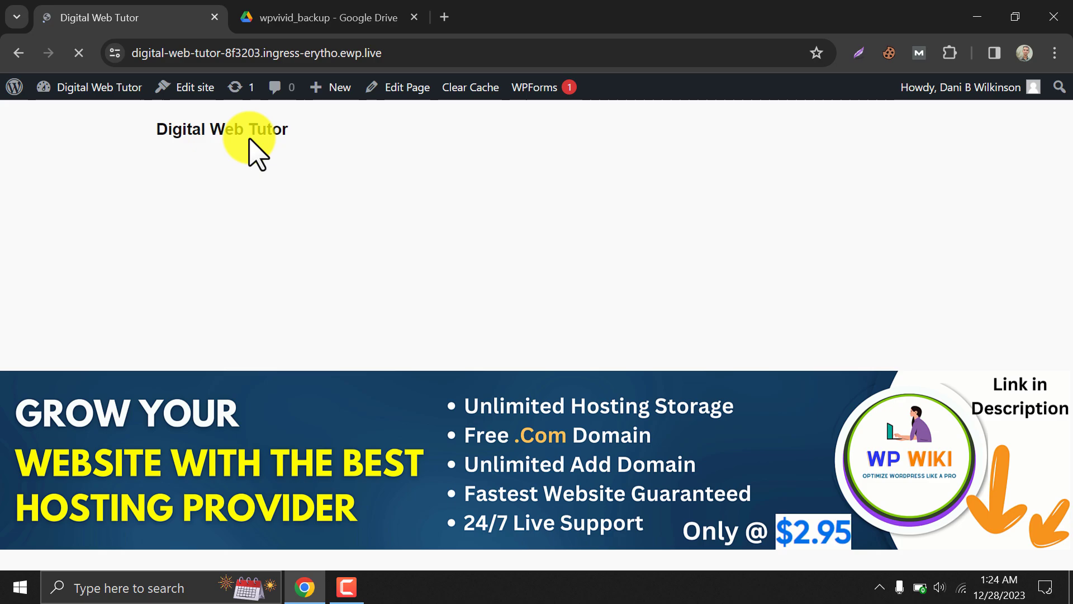
pyautogui.scroll(-15, 296, 204)
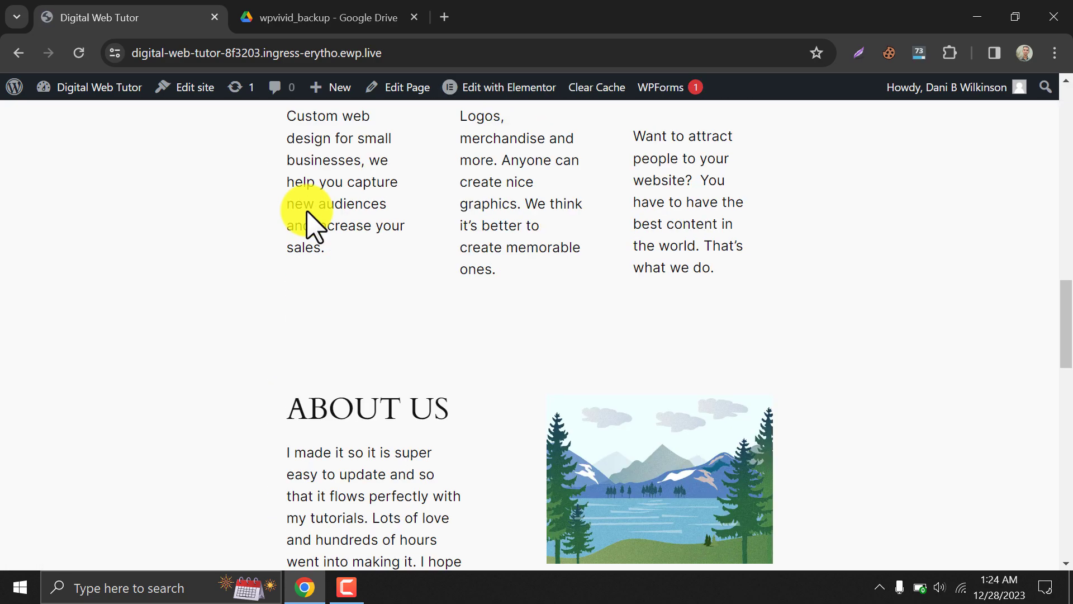
pyautogui.scroll(-5, 308, 212)
pyautogui.scroll(20, 308, 212)
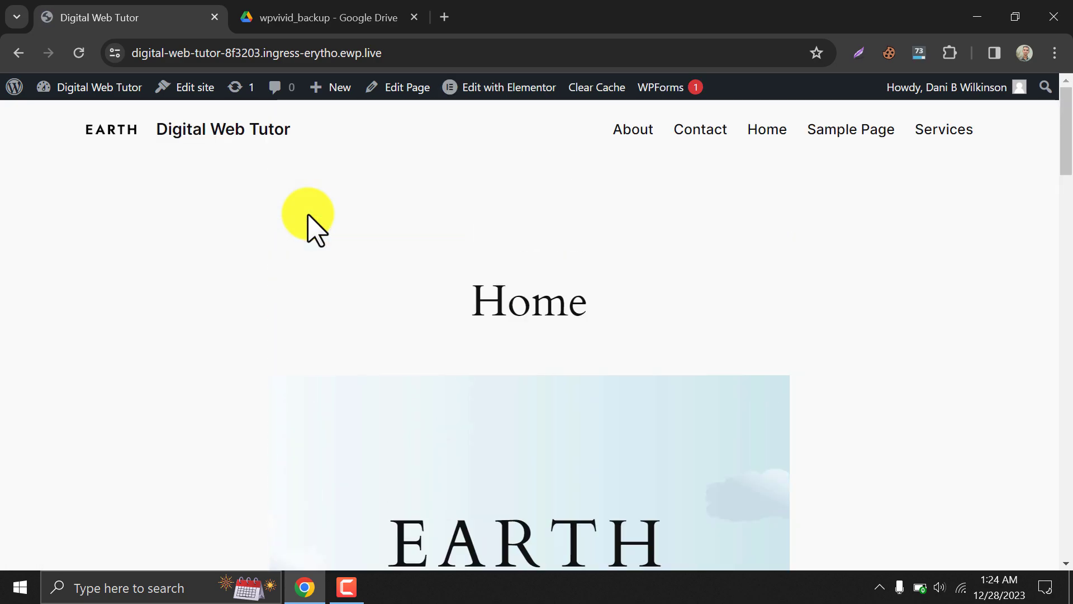
pyautogui.click(693, 131)
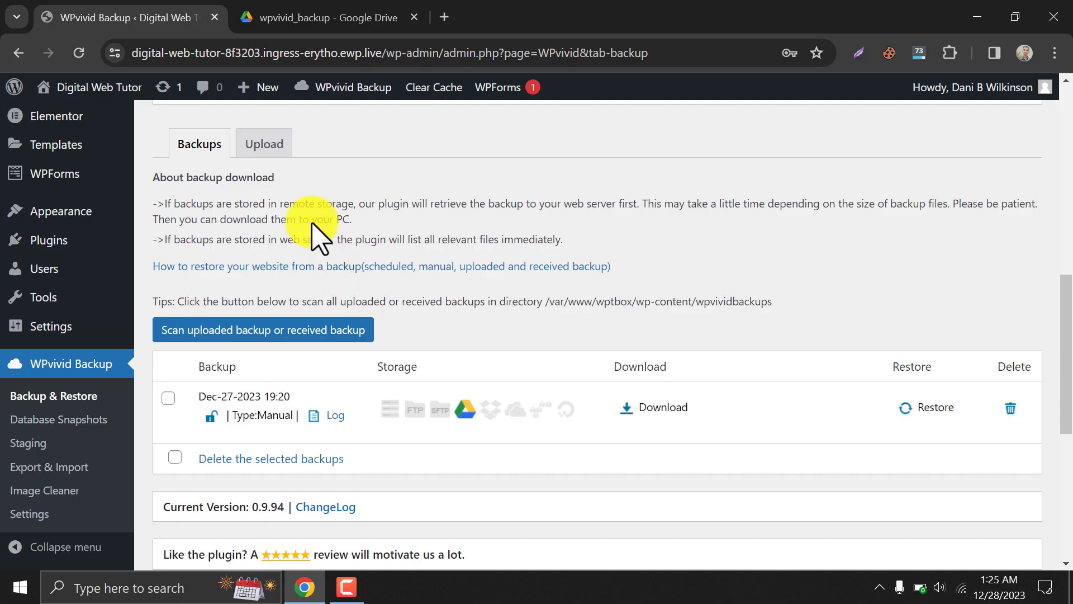
pyautogui.click(259, 151)
pyautogui.scroll(-8, 302, 238)
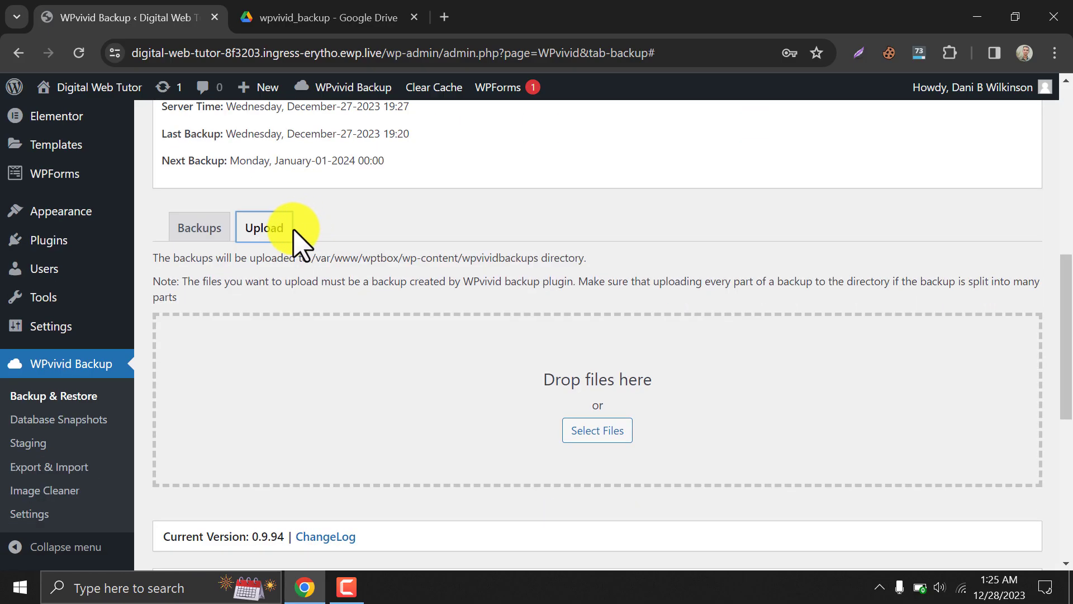
pyautogui.scroll(-2, 312, 203)
pyautogui.click(322, 17)
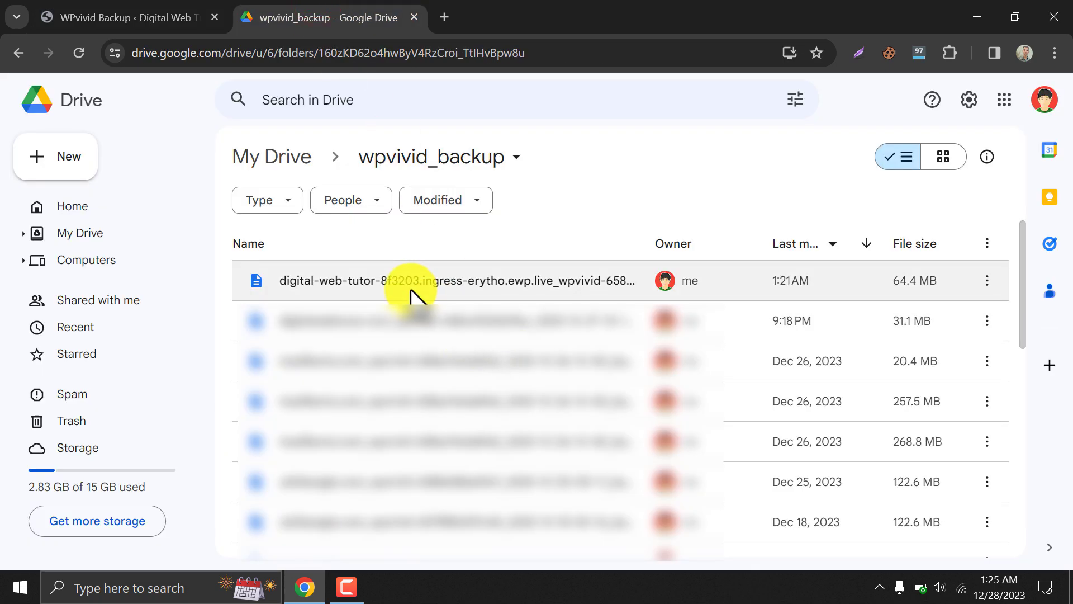
pyautogui.click(361, 288)
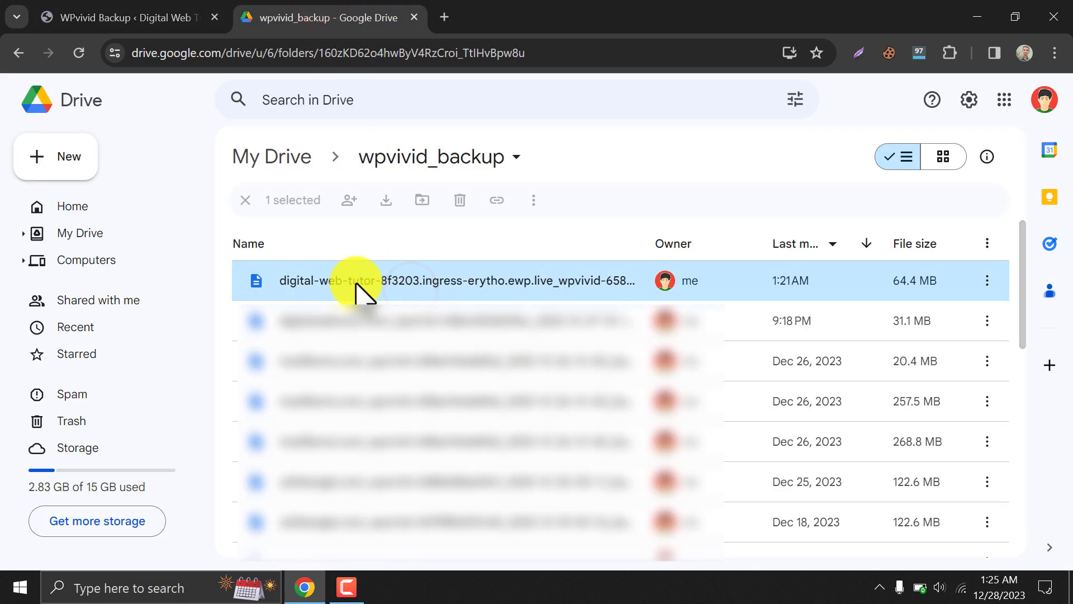
pyautogui.click(187, 19)
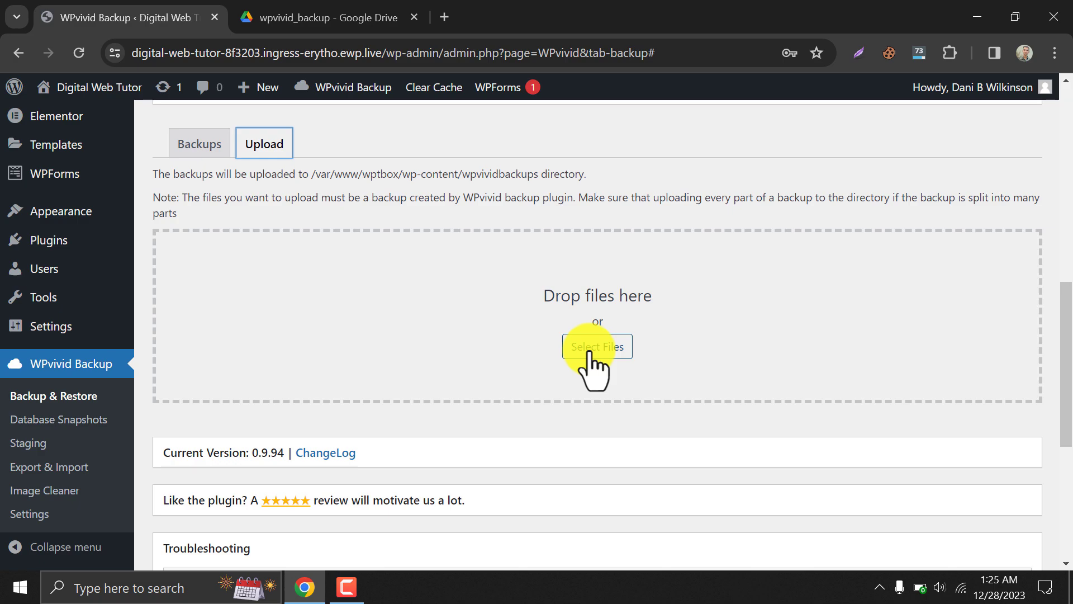
pyautogui.click(210, 146)
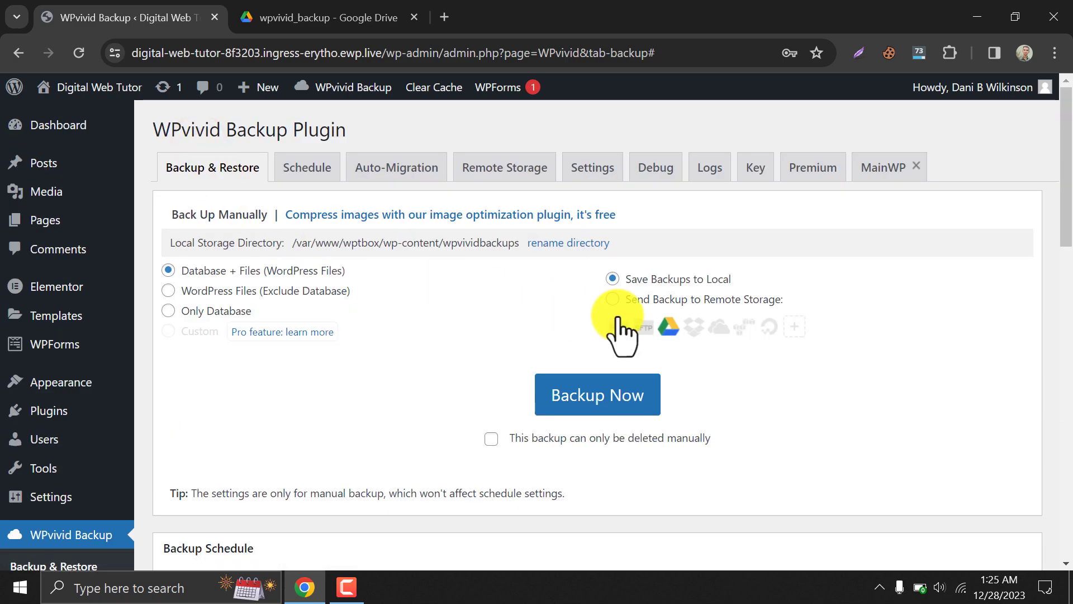
pyautogui.scroll(-10, 618, 318)
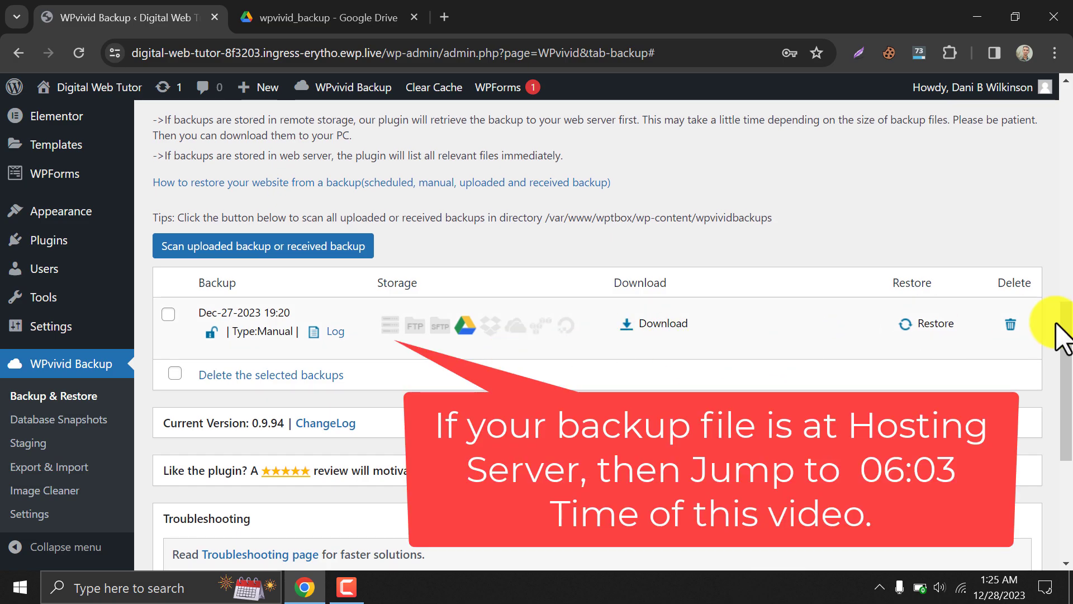
# Step: Retrieve the Dec-27-2023 19:20 backup from Google Drive to the web server as an uploaded backup
pyautogui.click(914, 327)
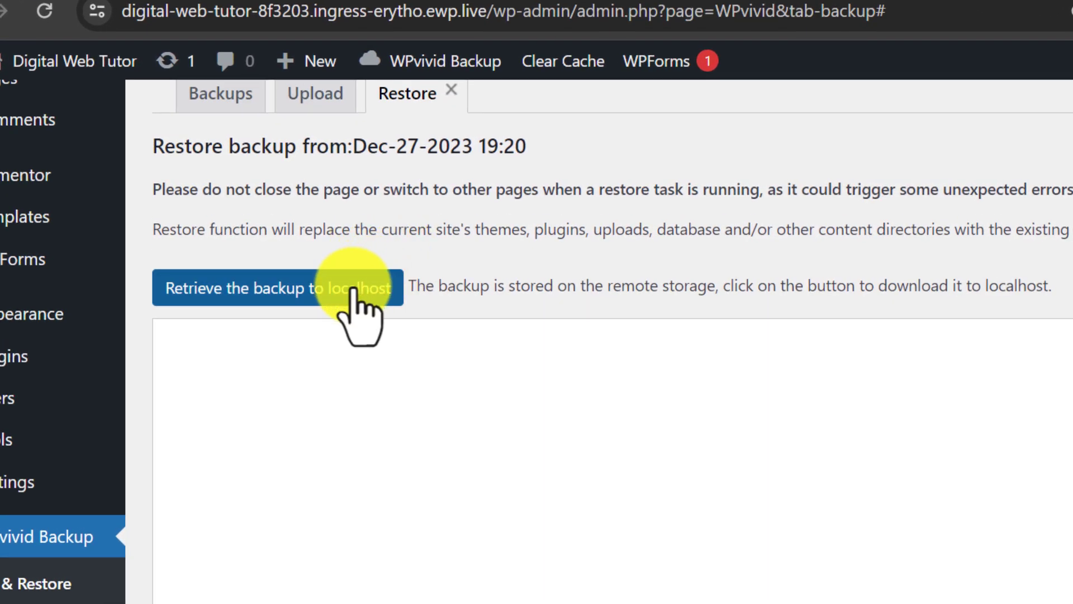
pyautogui.click(355, 295)
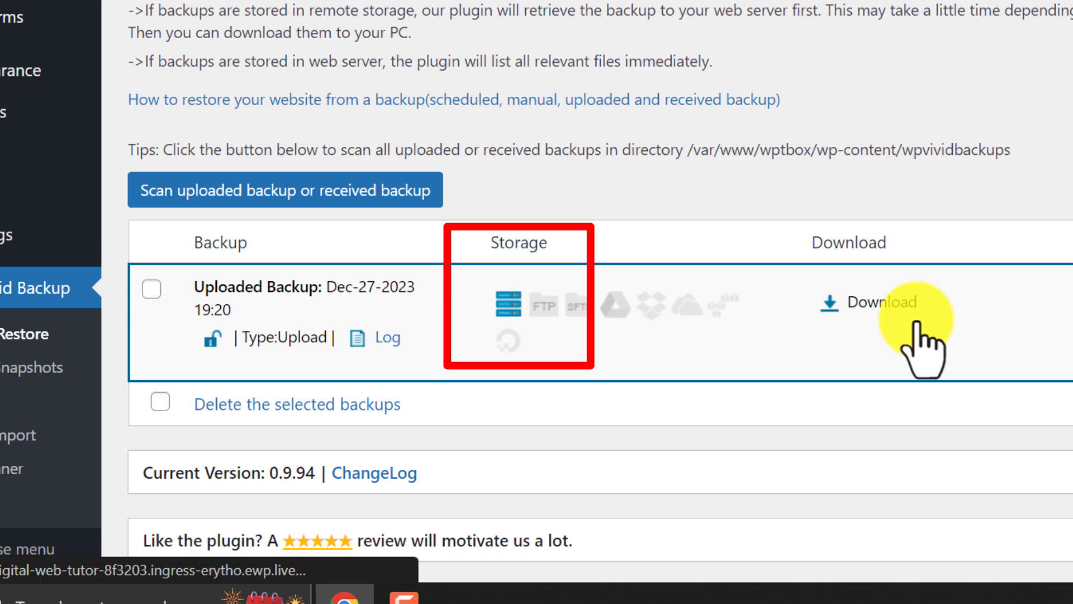
pyautogui.click(943, 315)
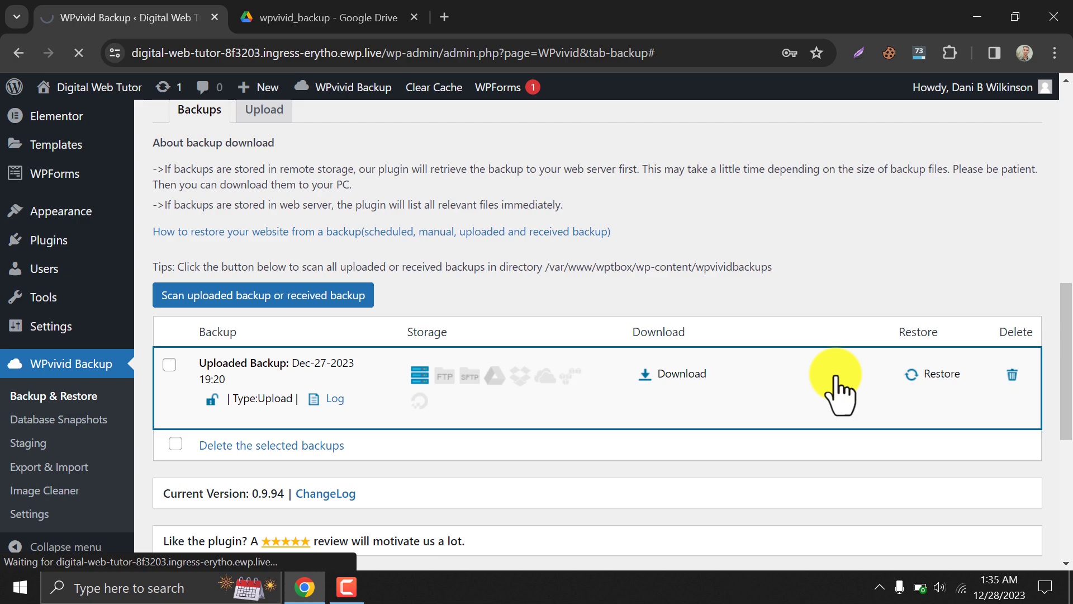
# Step: Restore from the uploaded Dec-27-2023 19:20 backup, confirm with OK, and dismiss the completed notice
pyautogui.click(927, 407)
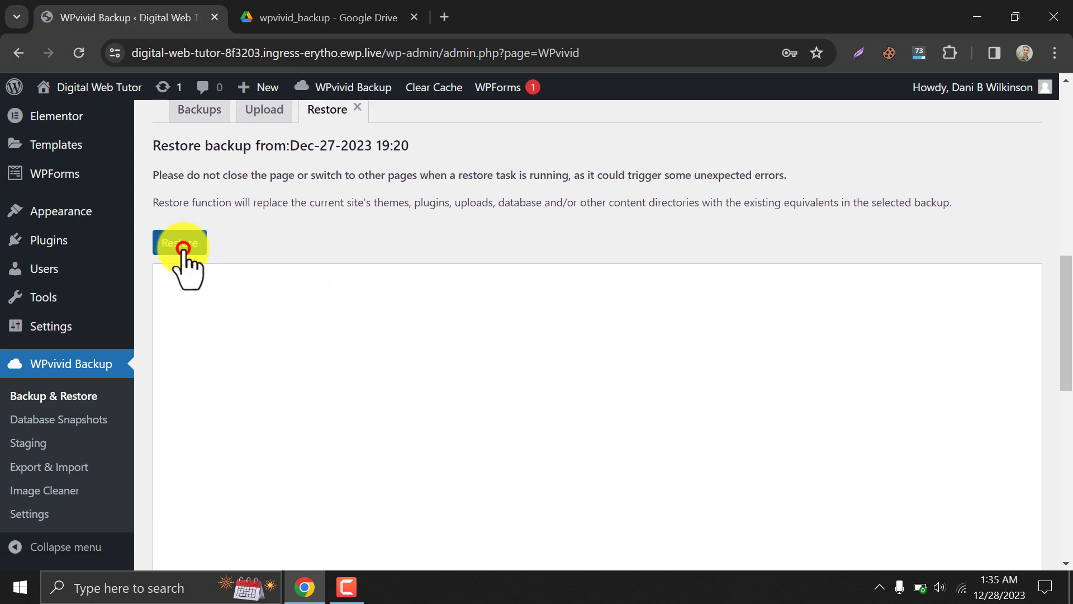
pyautogui.click(182, 247)
pyautogui.click(592, 158)
pyautogui.scroll(-1, 539, 196)
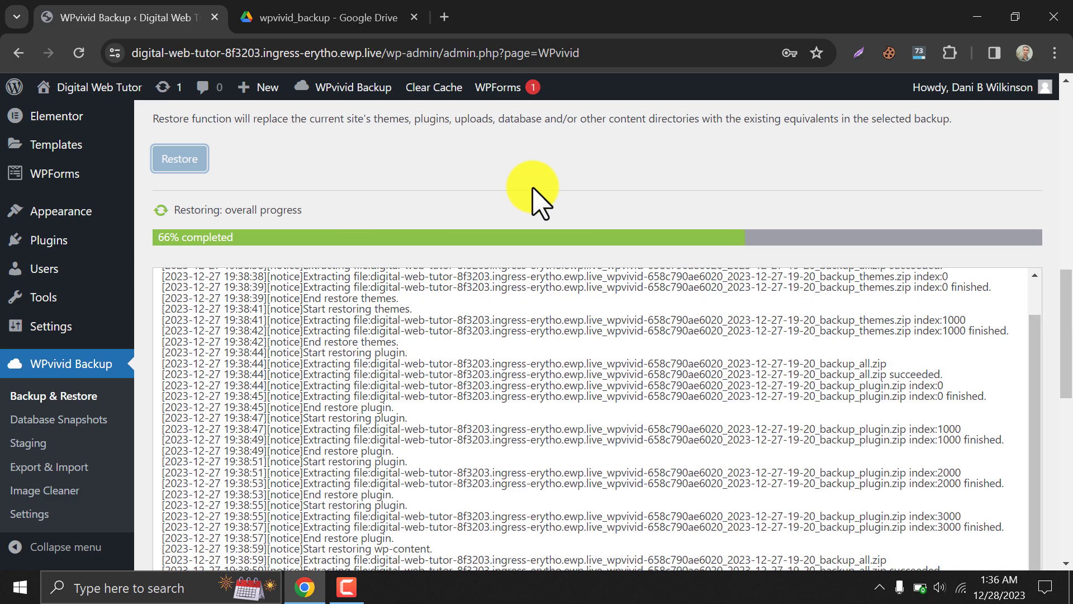
pyautogui.scroll(-4, 154, 268)
pyautogui.scroll(-1, 154, 269)
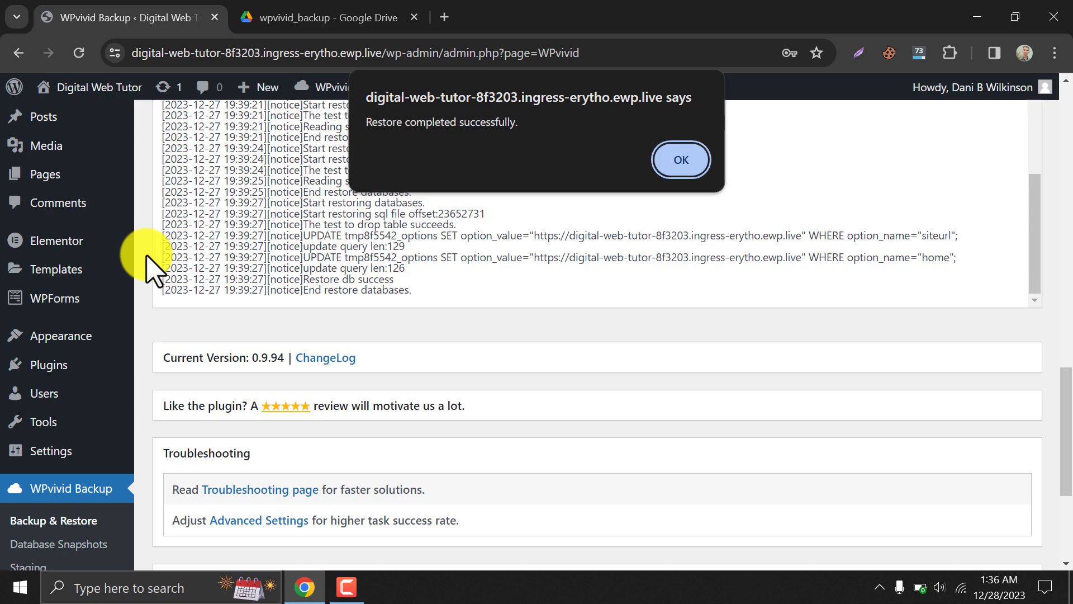
pyautogui.click(675, 158)
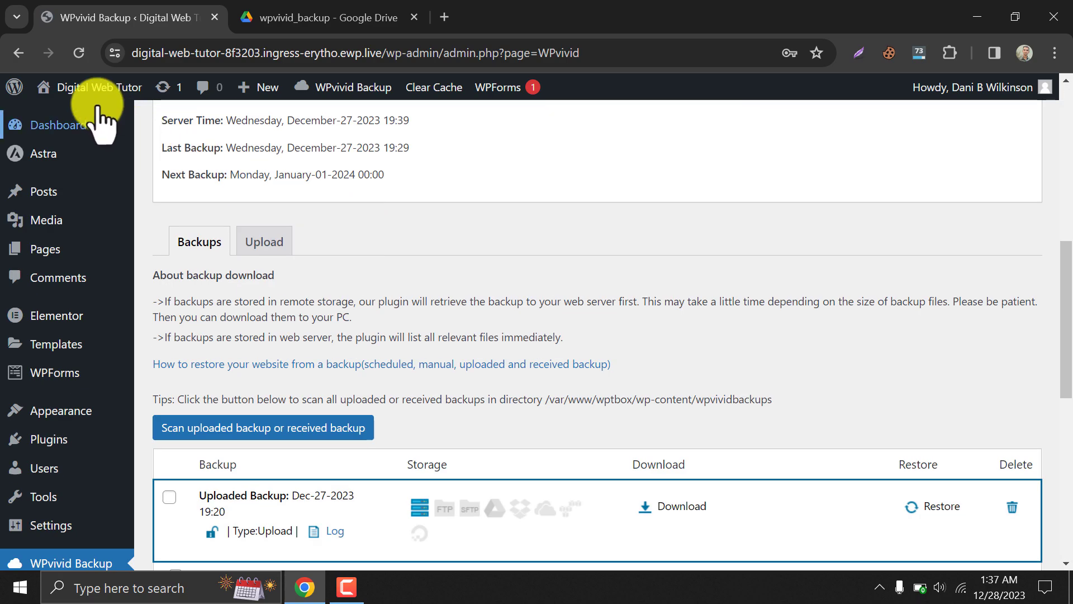
# Step: Visit the live site and scroll the homepage to confirm the Earth 'Endless Potential' design is back
pyautogui.moveTo(70, 112)
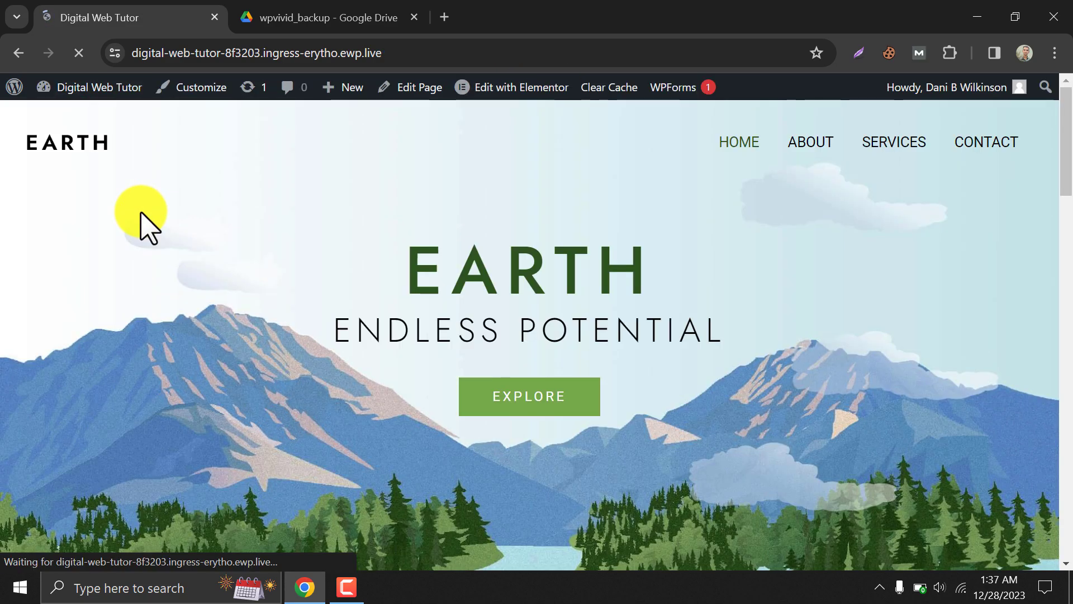
pyautogui.scroll(-15, 142, 224)
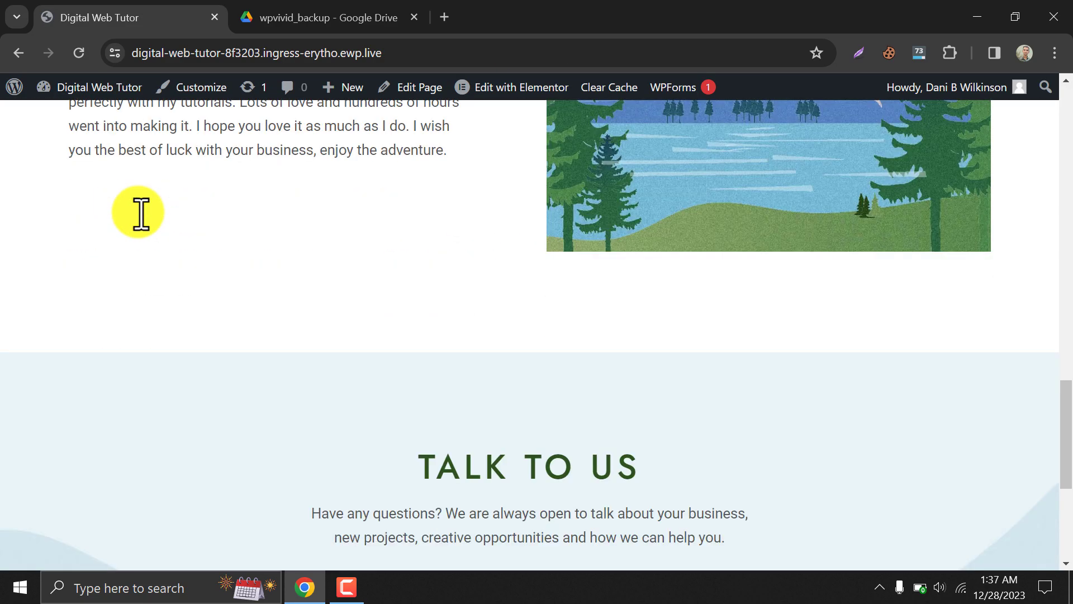
pyautogui.scroll(-3, 140, 218)
pyautogui.scroll(18, 139, 224)
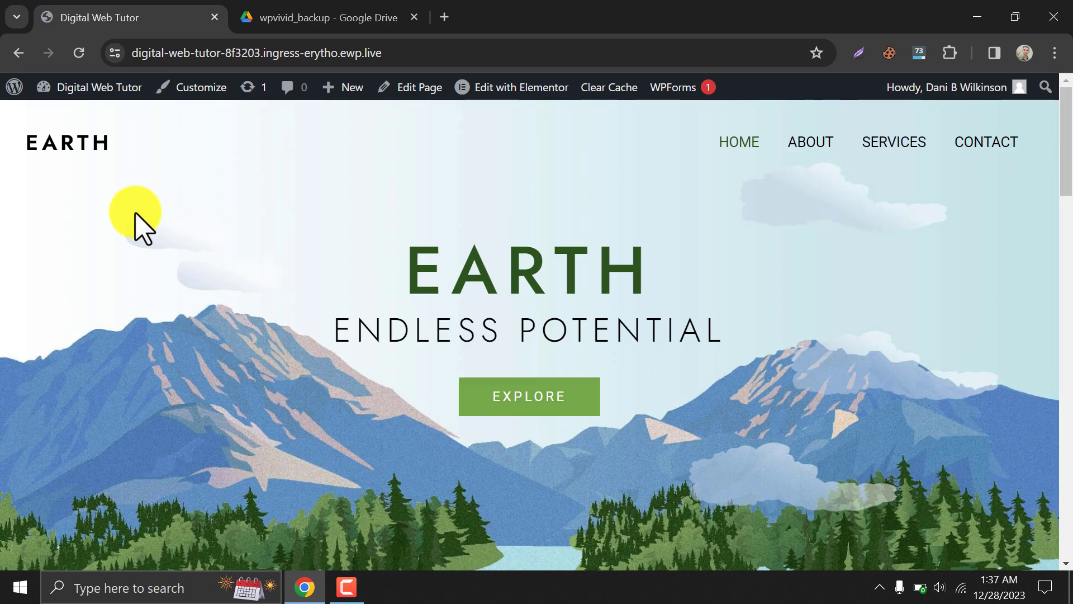